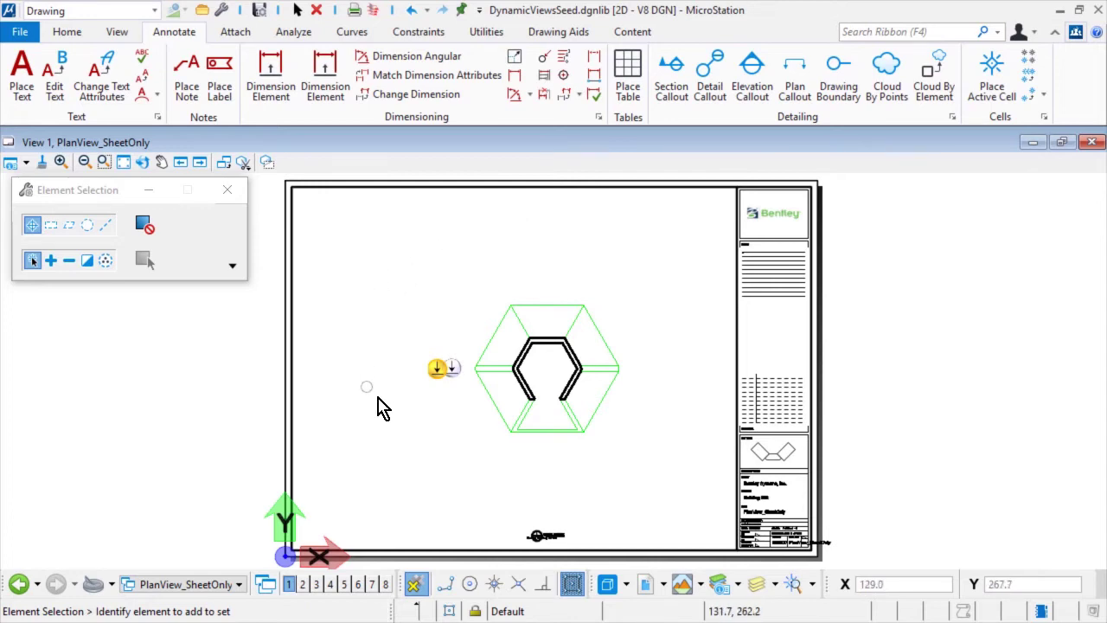
# Open the Top 3D Composition Model behind the sheet and show View 1's View Attributes
pyautogui.moveTo(436, 385)
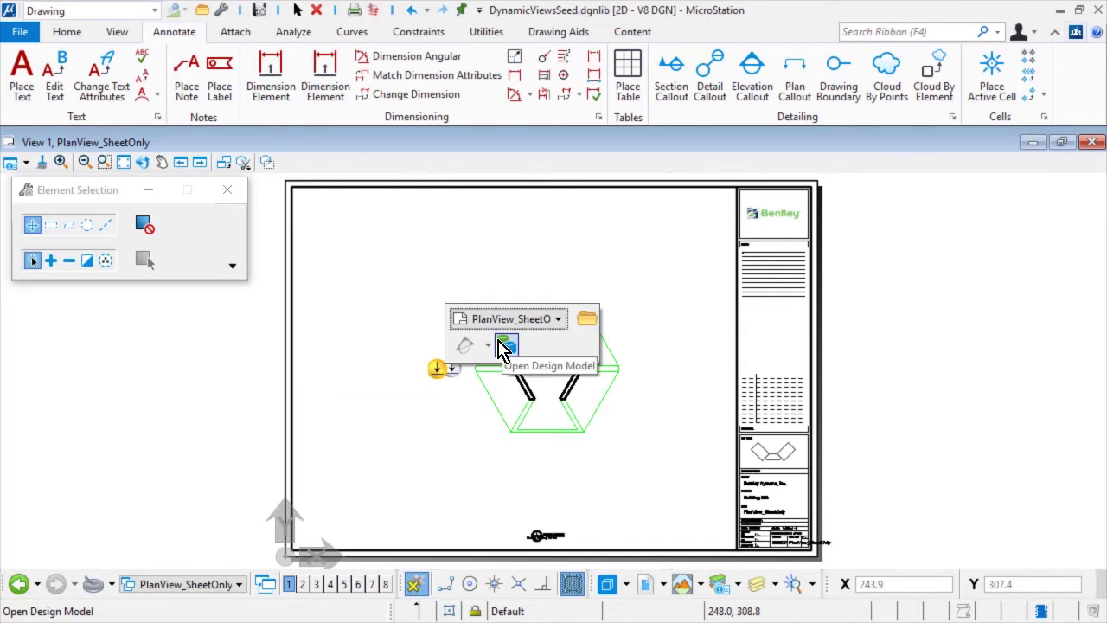
pyautogui.click(501, 345)
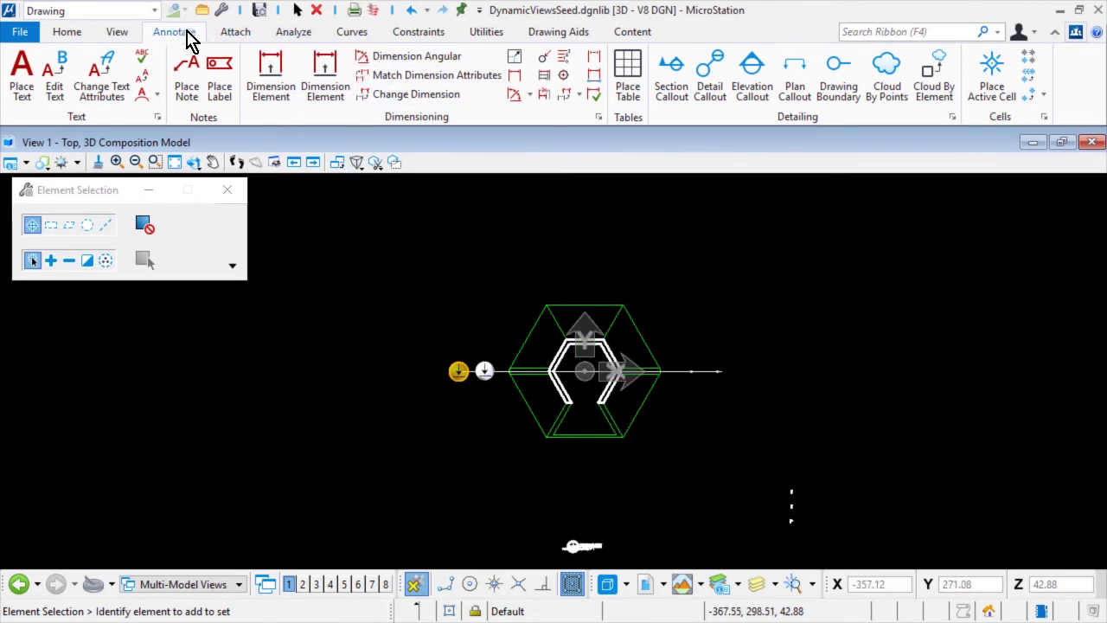
pyautogui.click(118, 34)
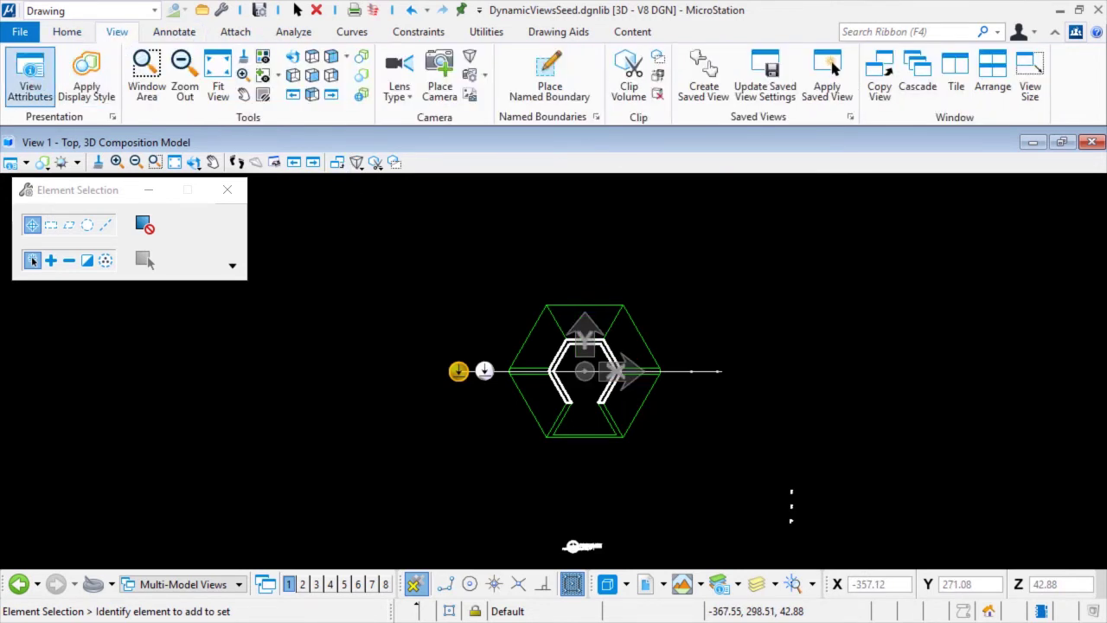
pyautogui.click(33, 76)
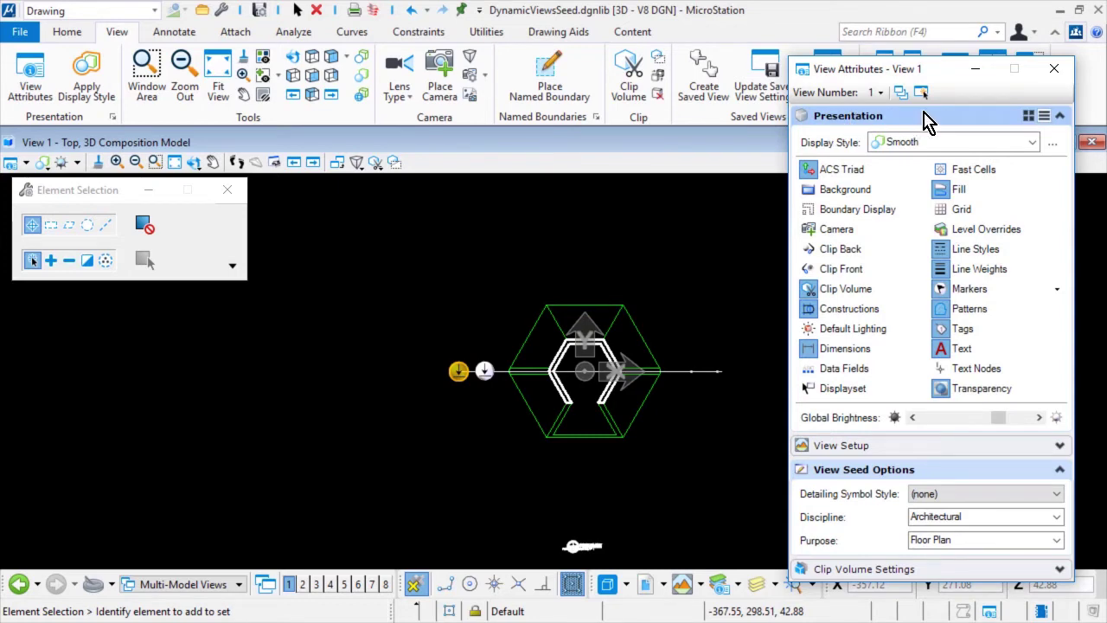
# Collapse Presentation and View Seed Options, expand Clip Volume Settings, and open the Forward row's display styles
pyautogui.click(925, 121)
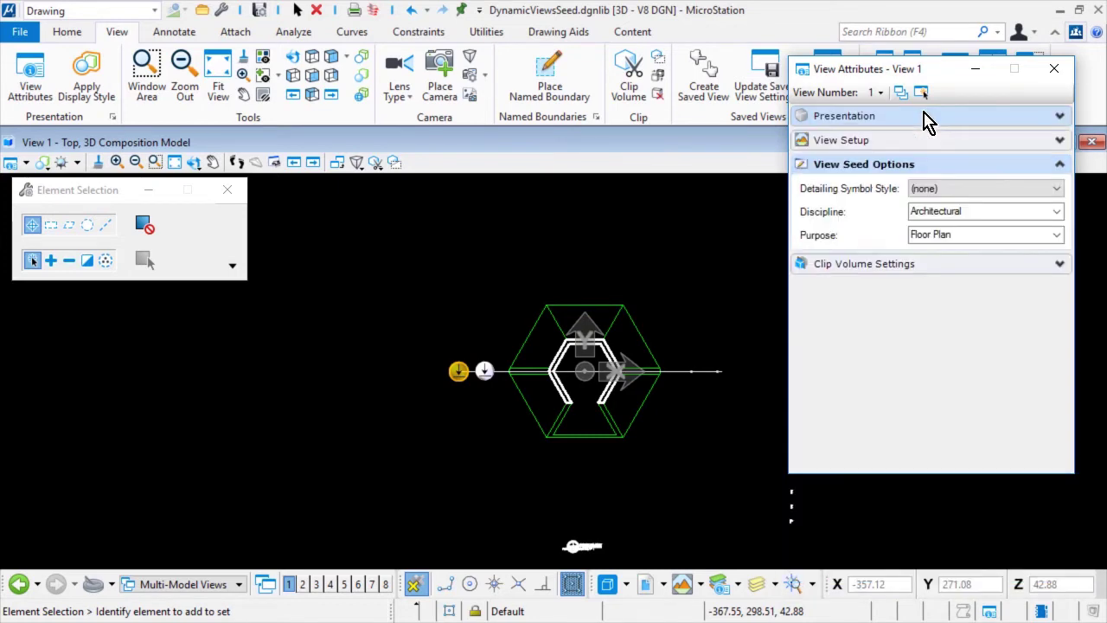
pyautogui.click(919, 164)
pyautogui.click(977, 190)
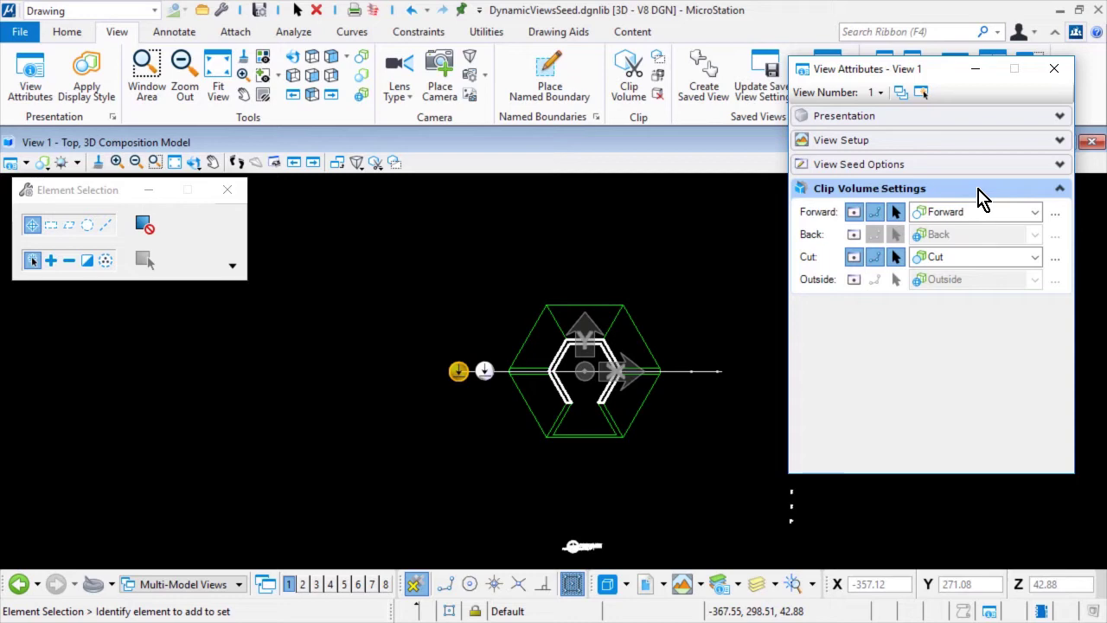
pyautogui.click(1058, 216)
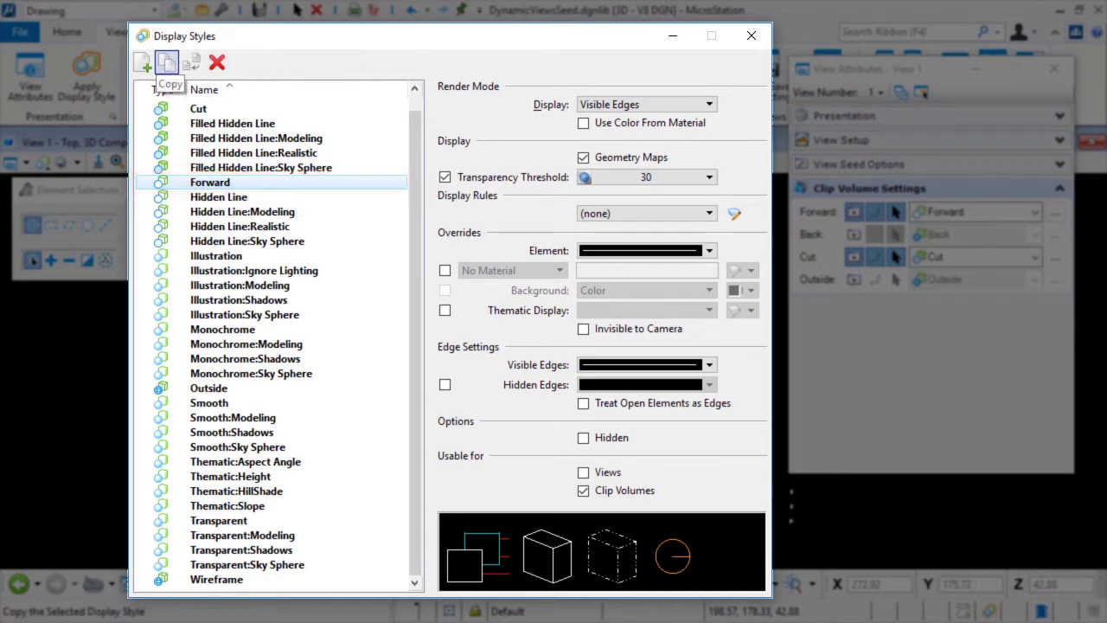
# Duplicate the Forward display style as 'Copy of Forward'
pyautogui.click(164, 64)
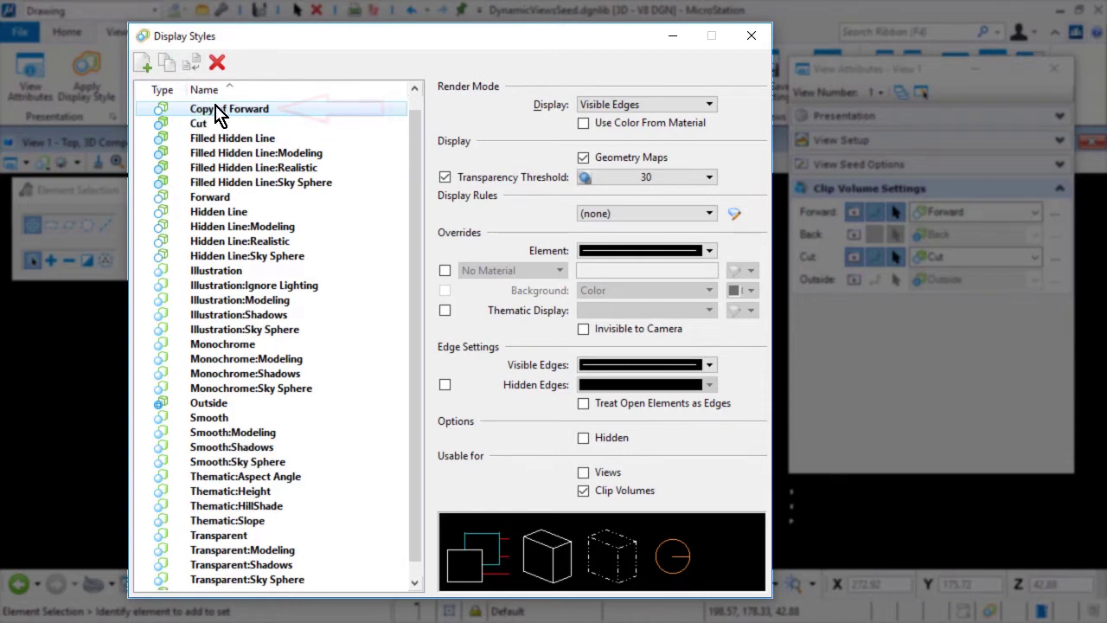
# Rename 'Copy of Forward' to 'Plan_Foward'
pyautogui.click(277, 113)
pyautogui.write('Plan_Foward')
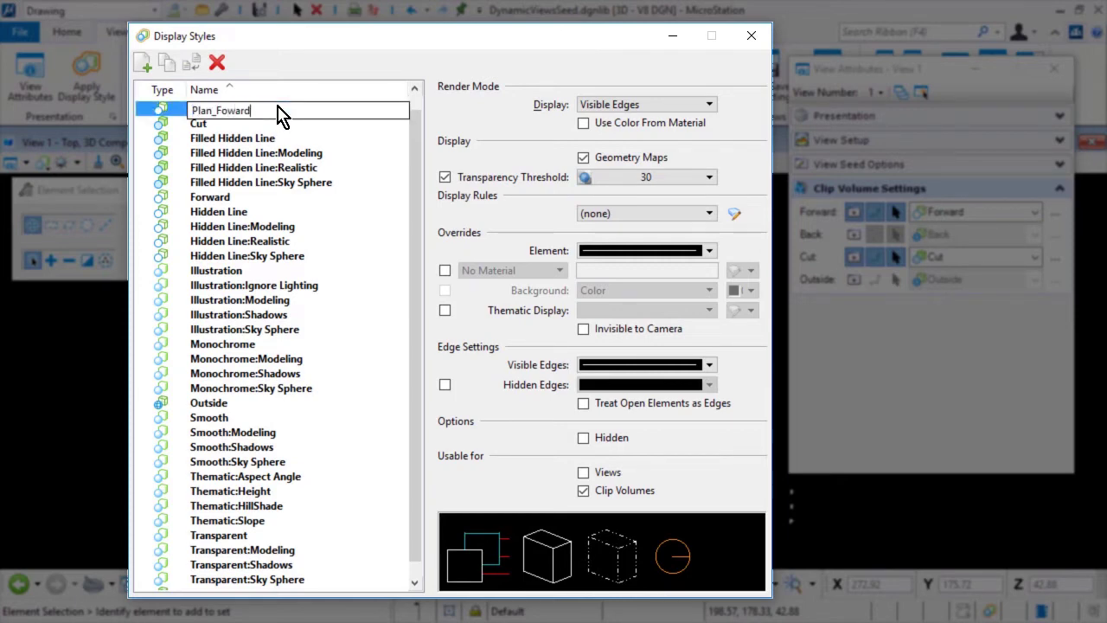
pyautogui.press('Return')
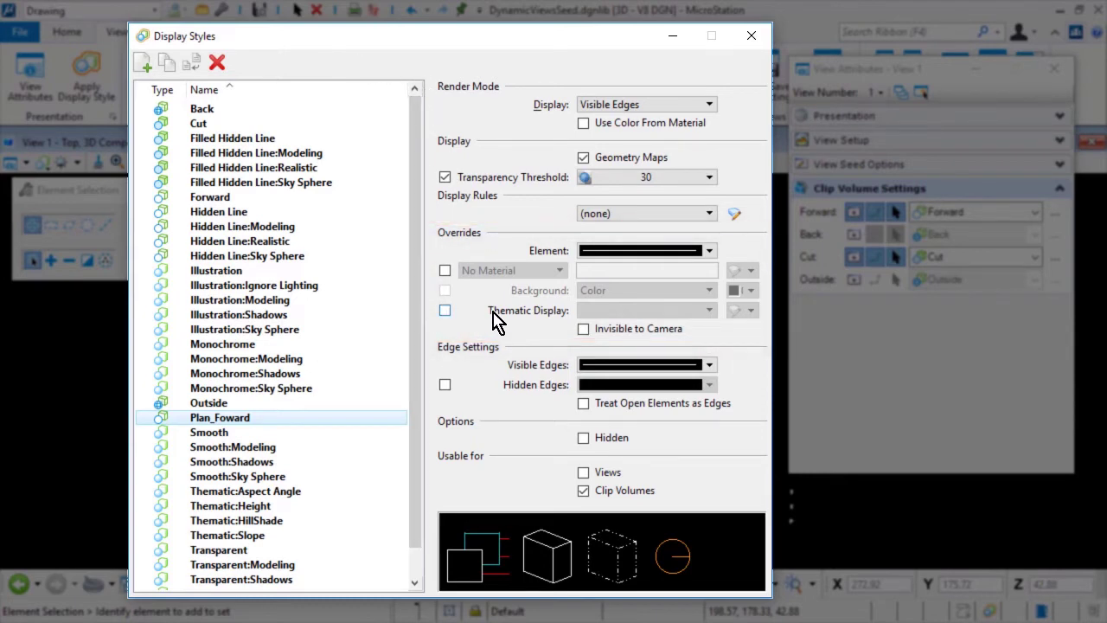
# Override Plan_Foward's element colour to 0, line style to dashed 2 and weight to 0
pyautogui.click(709, 251)
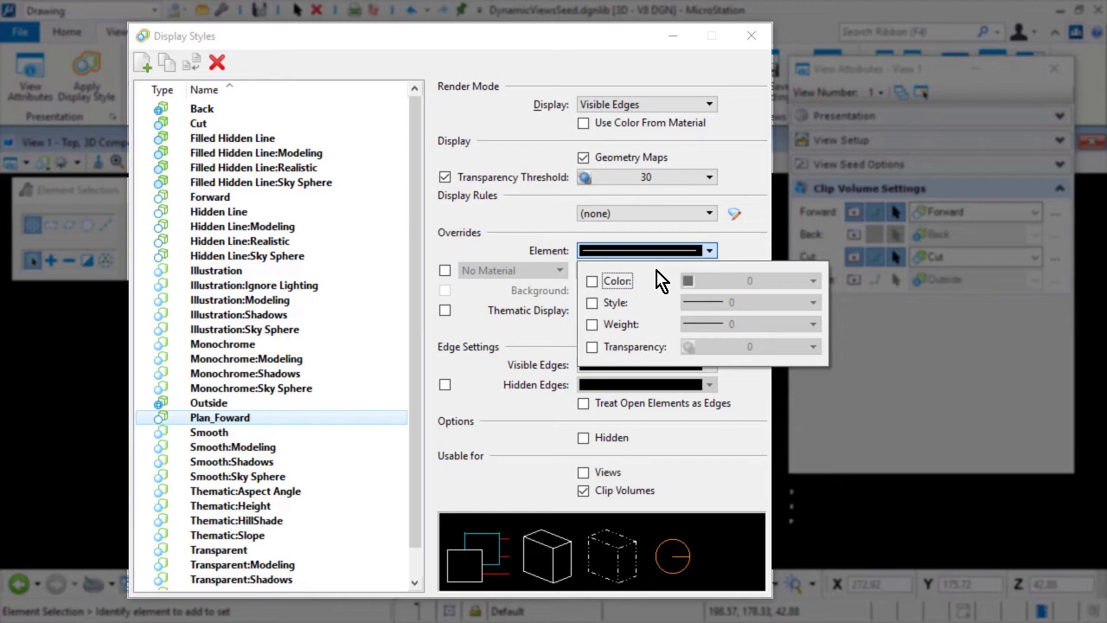
pyautogui.click(591, 281)
pyautogui.click(591, 303)
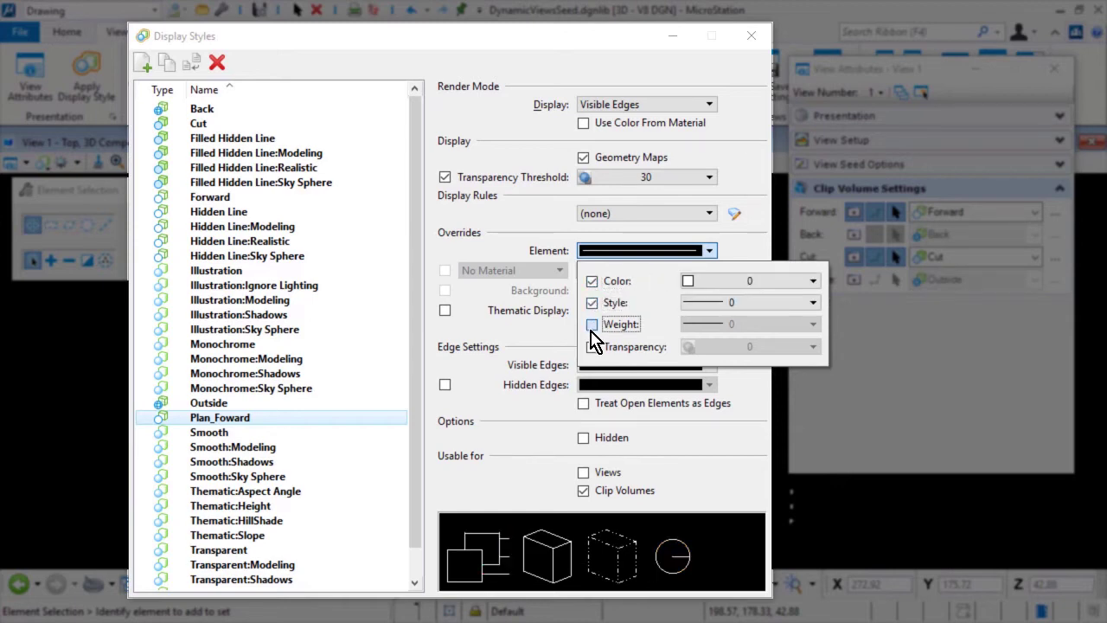
pyautogui.click(591, 324)
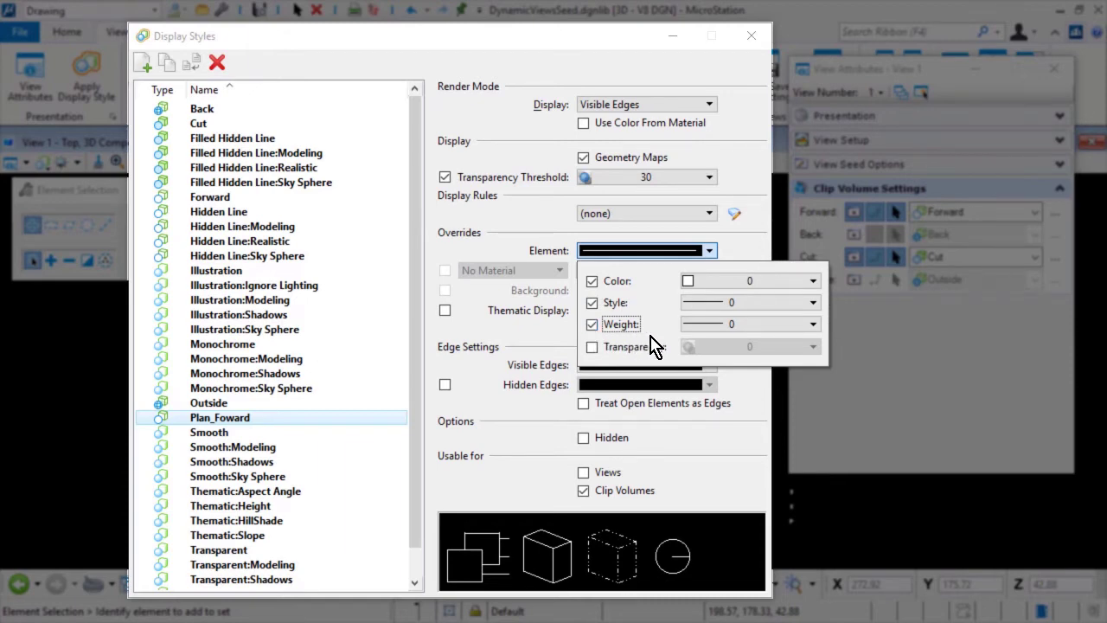
pyautogui.click(727, 283)
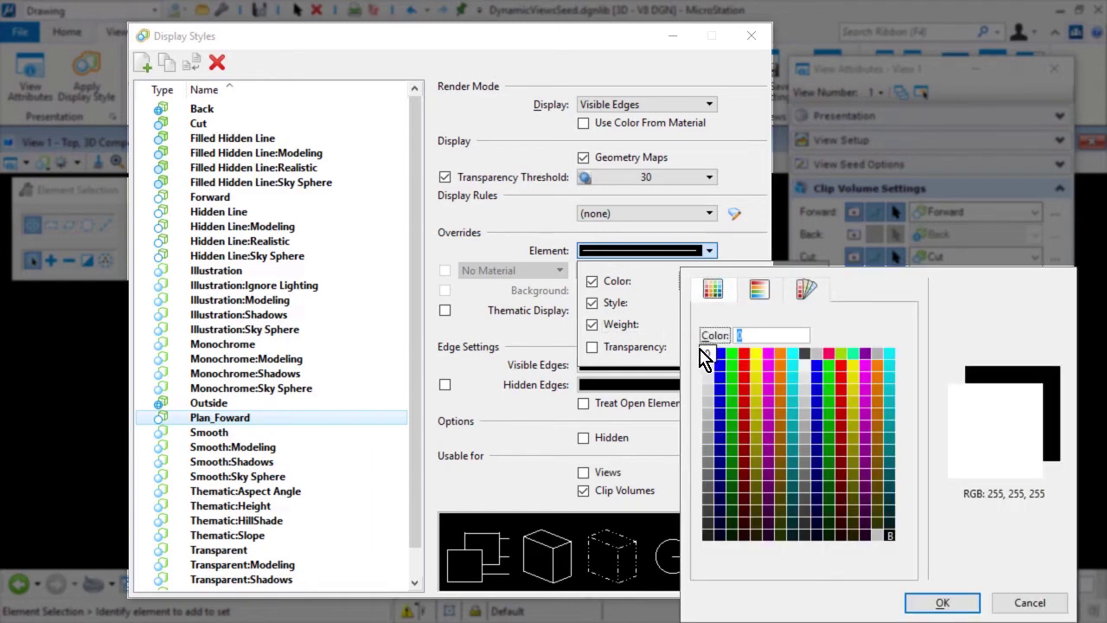
pyautogui.click(707, 356)
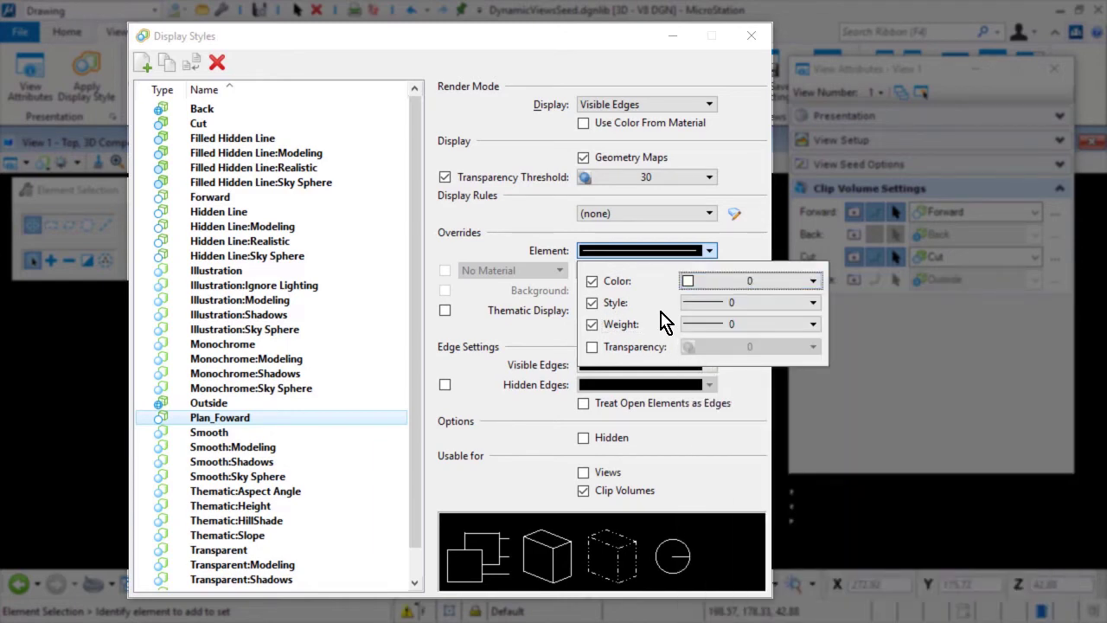
pyautogui.click(749, 307)
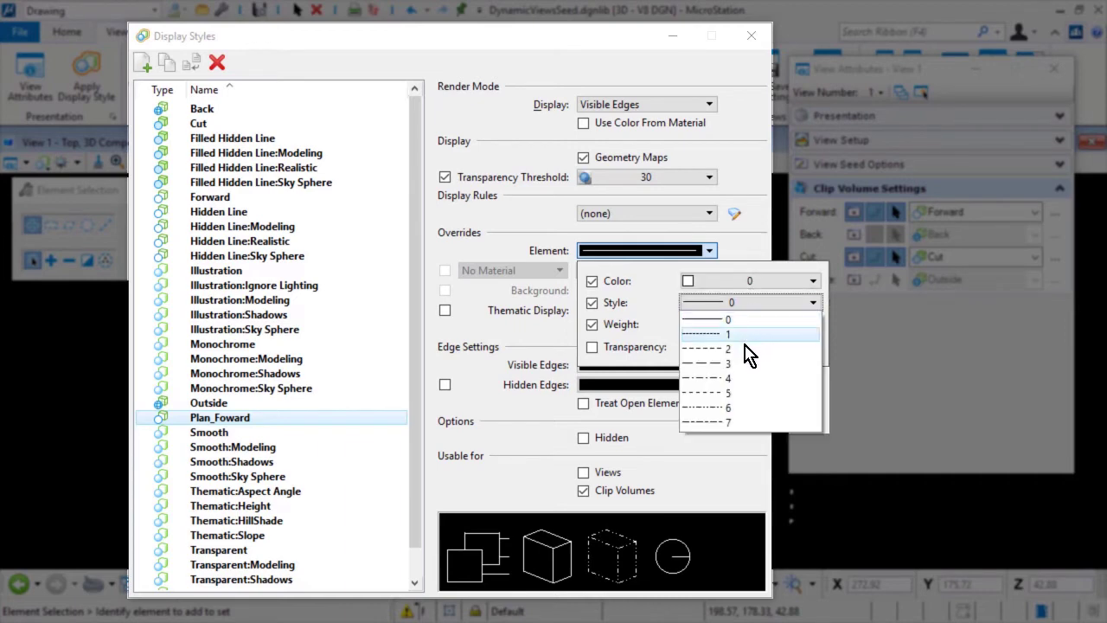
pyautogui.click(745, 349)
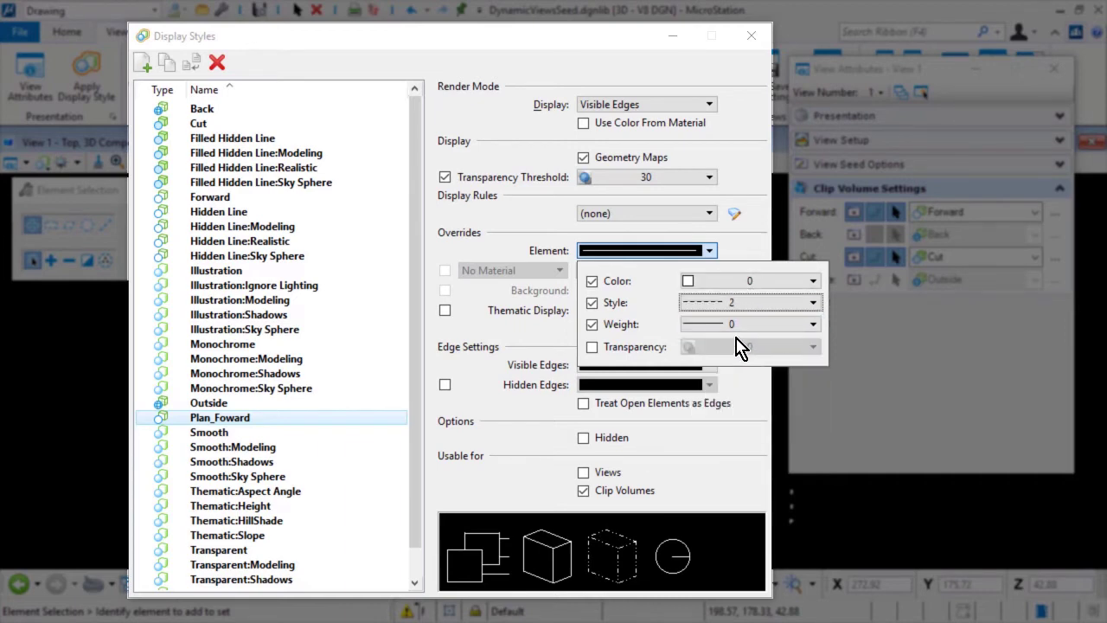
pyautogui.click(756, 329)
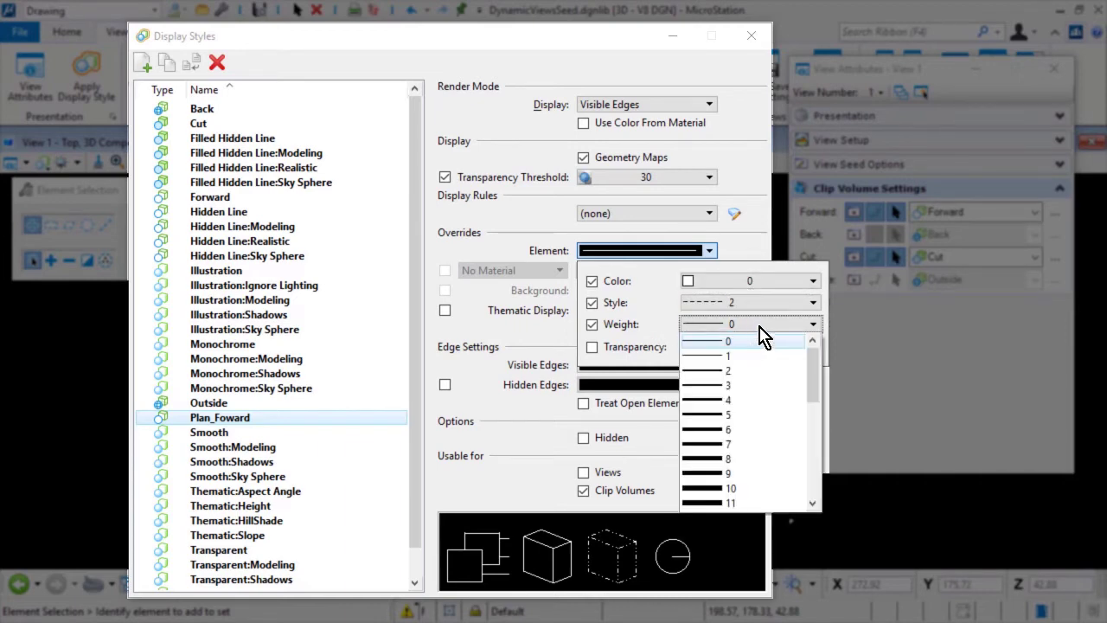
pyautogui.click(752, 343)
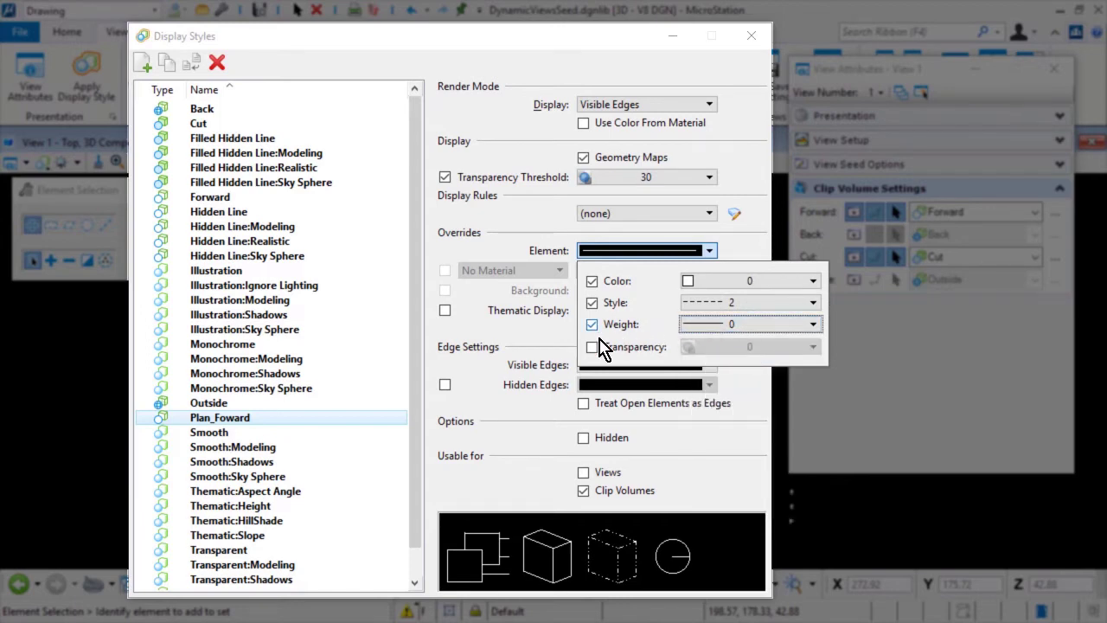
pyautogui.click(474, 331)
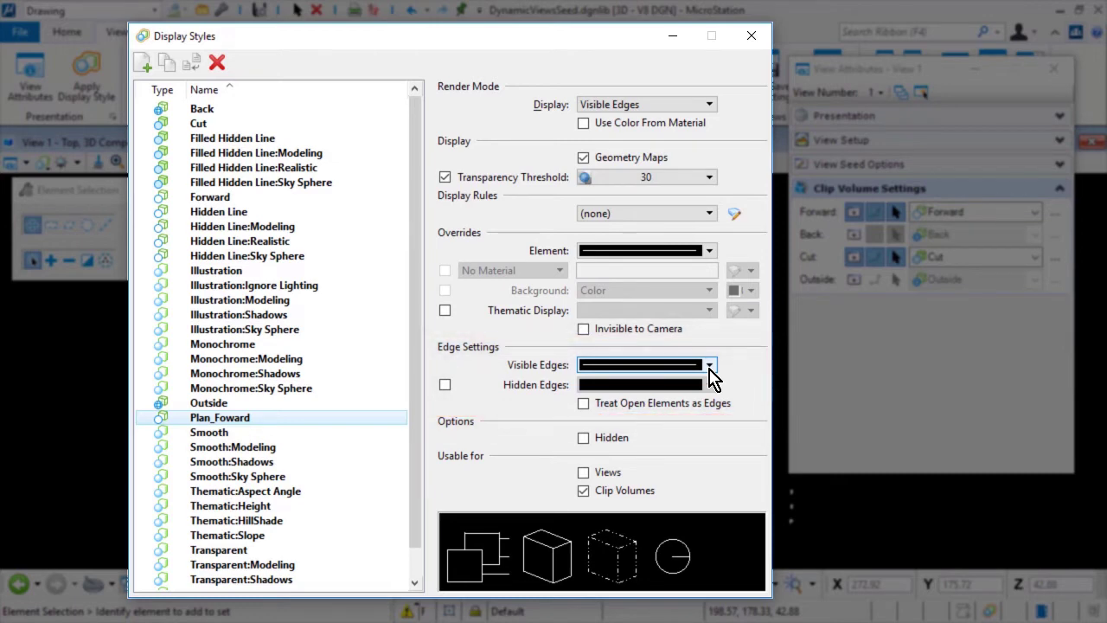
# Turn on Plan_Foward's visible-edge colour, solid line style and weight overrides, then select Cut
pyautogui.click(709, 366)
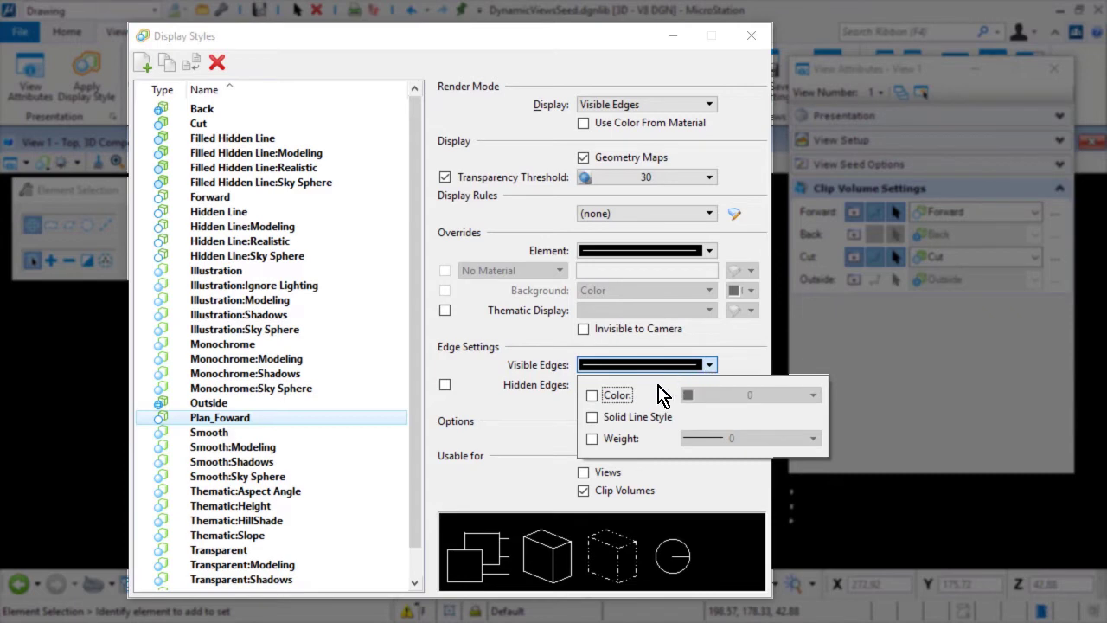
pyautogui.click(592, 396)
pyautogui.click(592, 417)
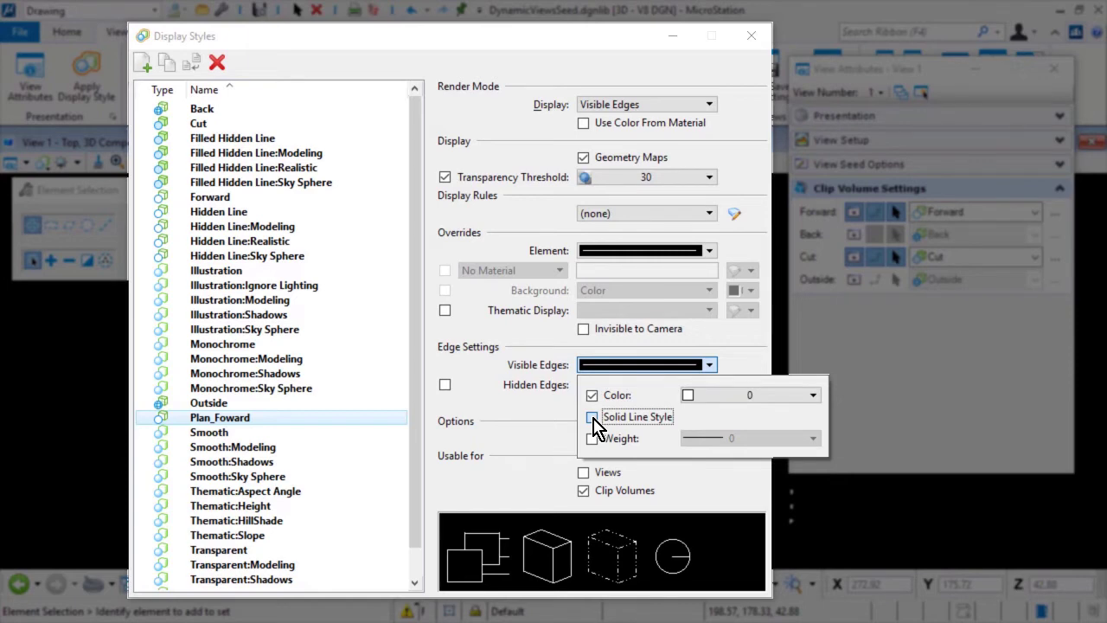
pyautogui.click(591, 418)
pyautogui.click(592, 438)
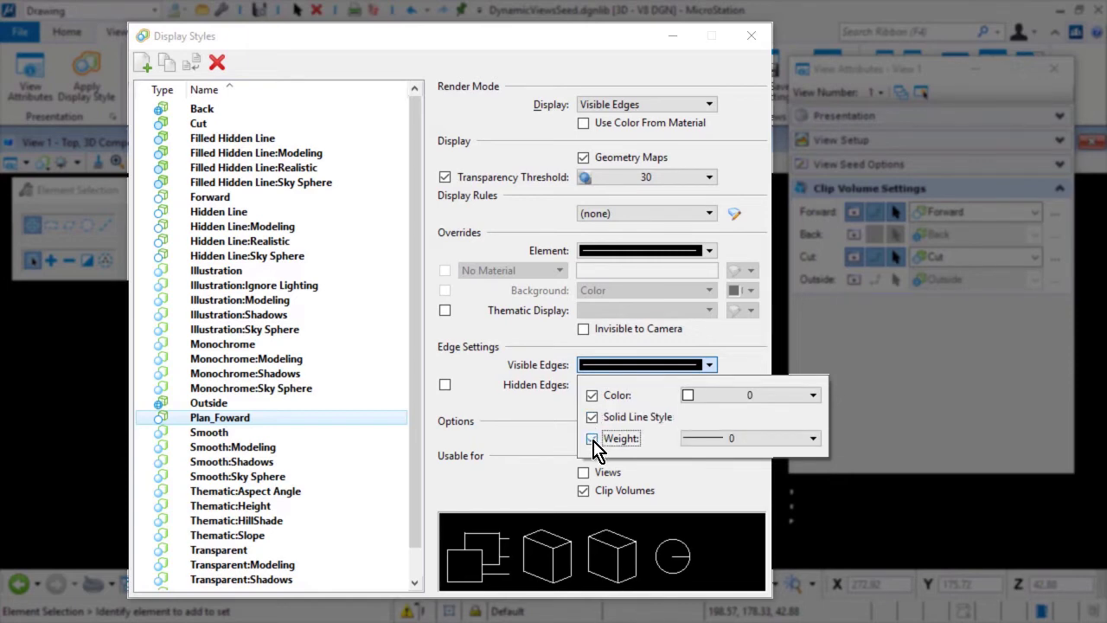
pyautogui.click(562, 421)
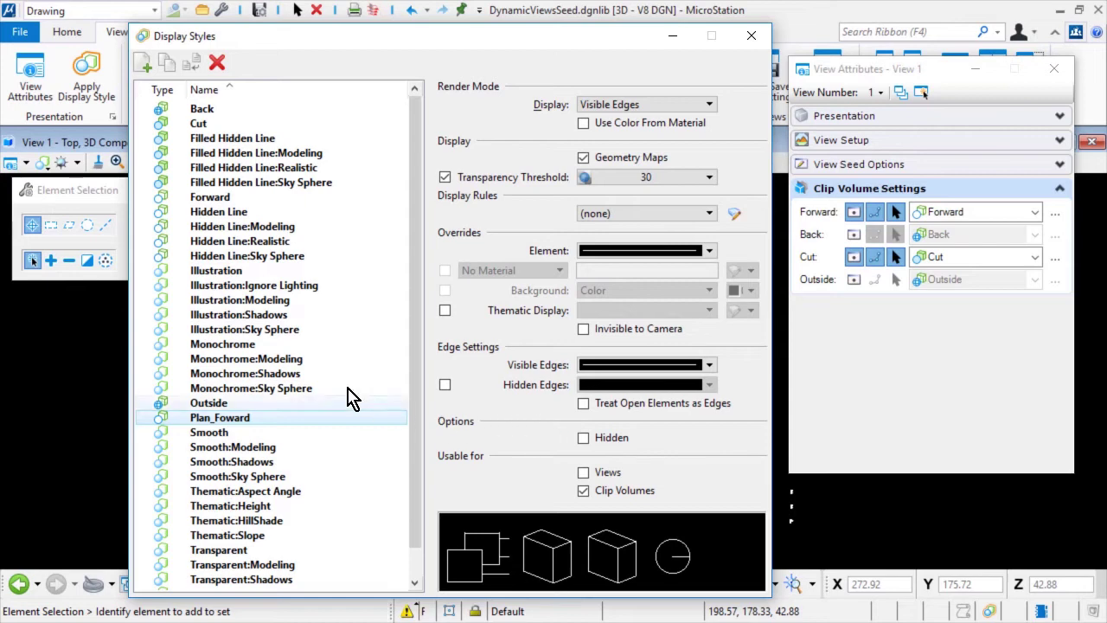
pyautogui.click(228, 125)
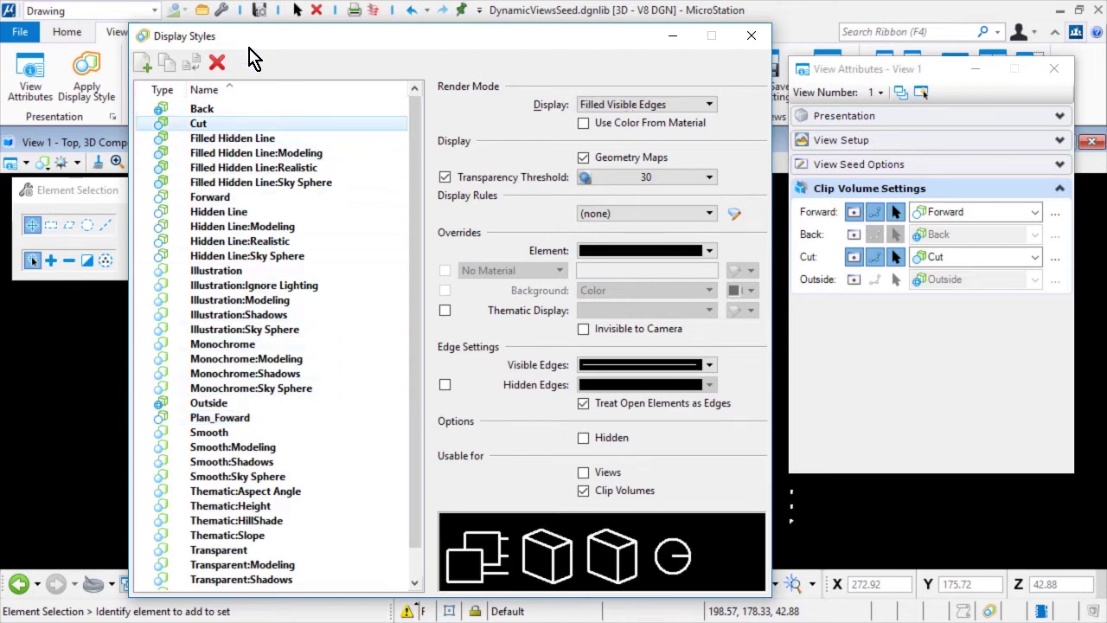
# Duplicate the Cut display style and name it 'Plan_Cut'
pyautogui.click(170, 67)
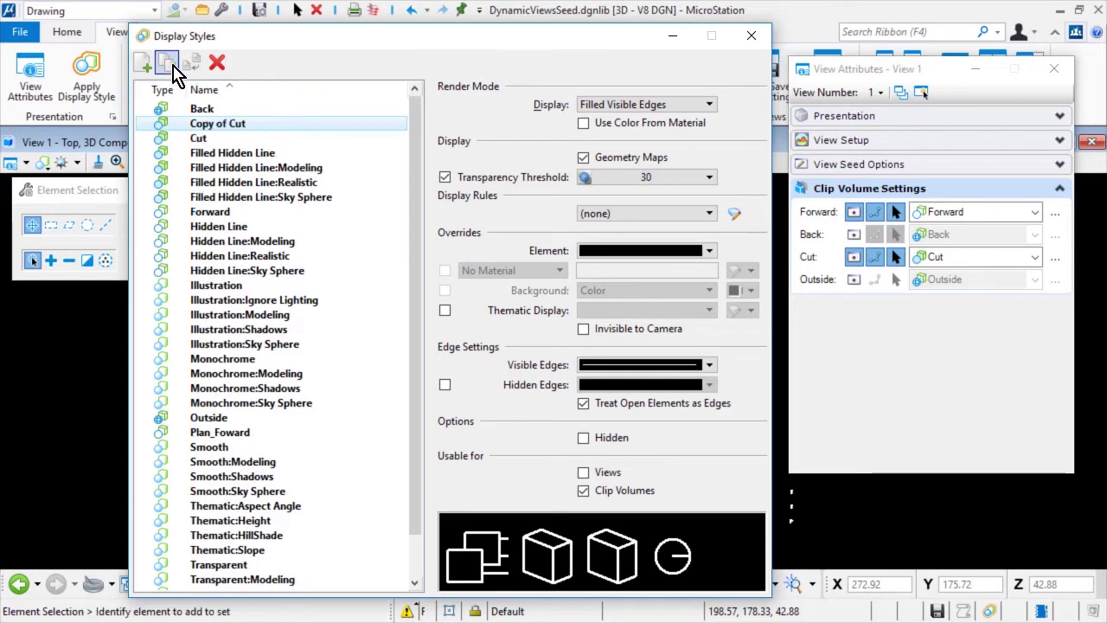
pyautogui.click(267, 128)
pyautogui.write('Plan_Cut')
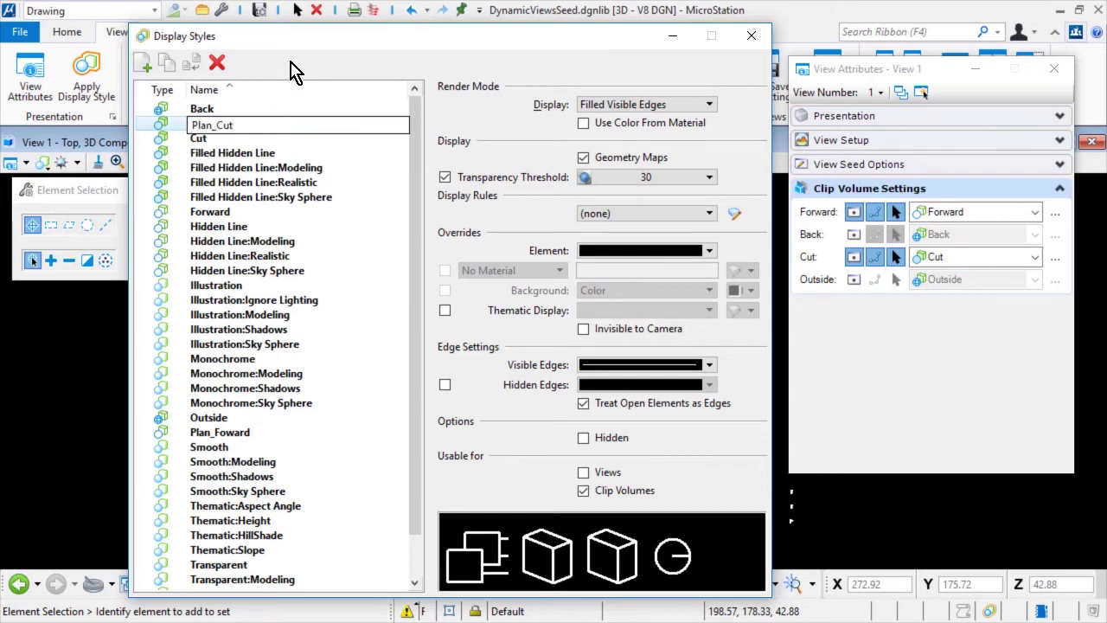
pyautogui.press('Return')
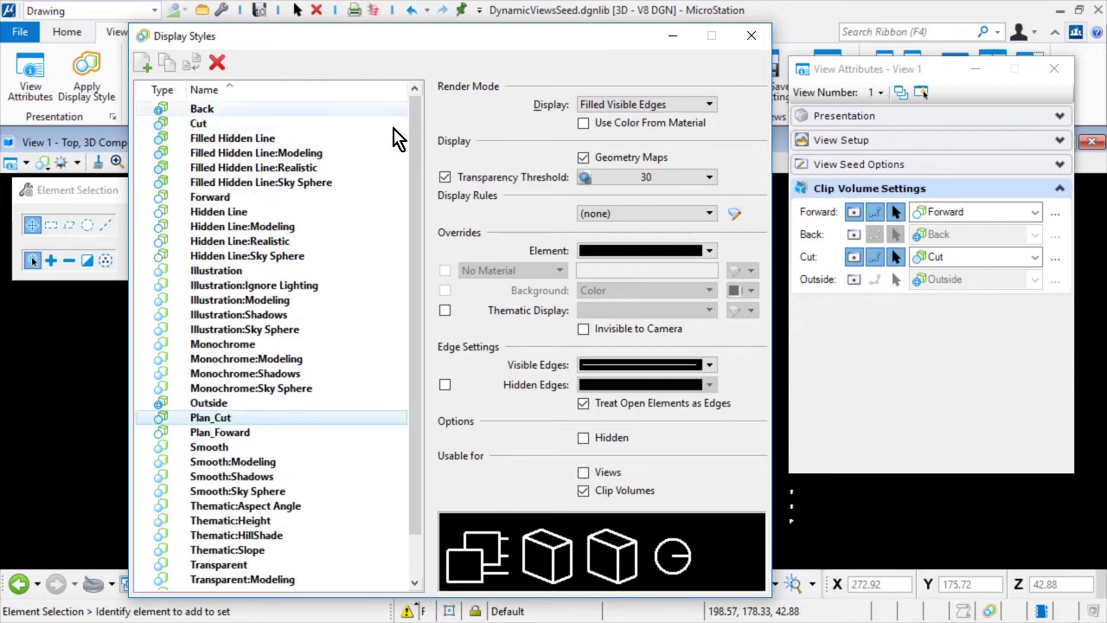
# Override Plan_Cut's element colour with Standard colour-book burlywood
pyautogui.click(619, 252)
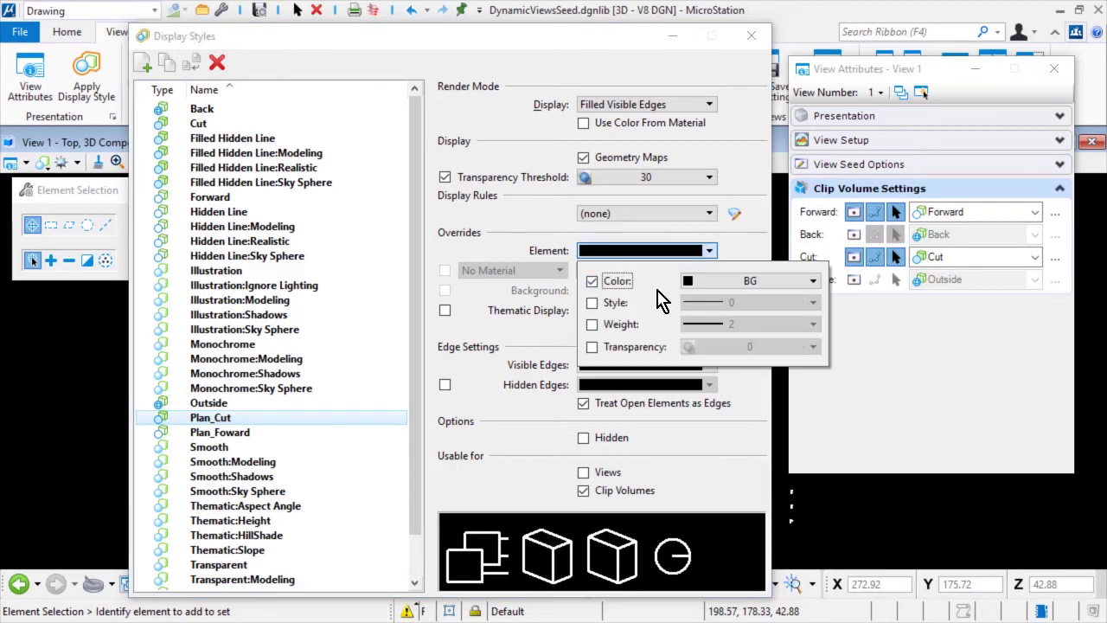
pyautogui.click(745, 282)
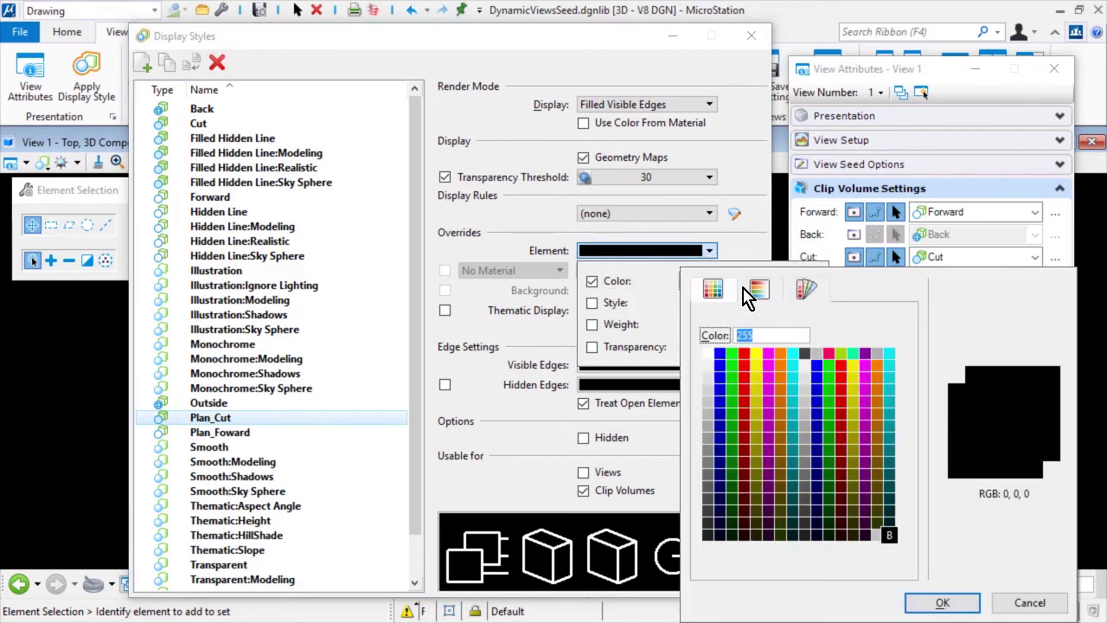
pyautogui.click(806, 294)
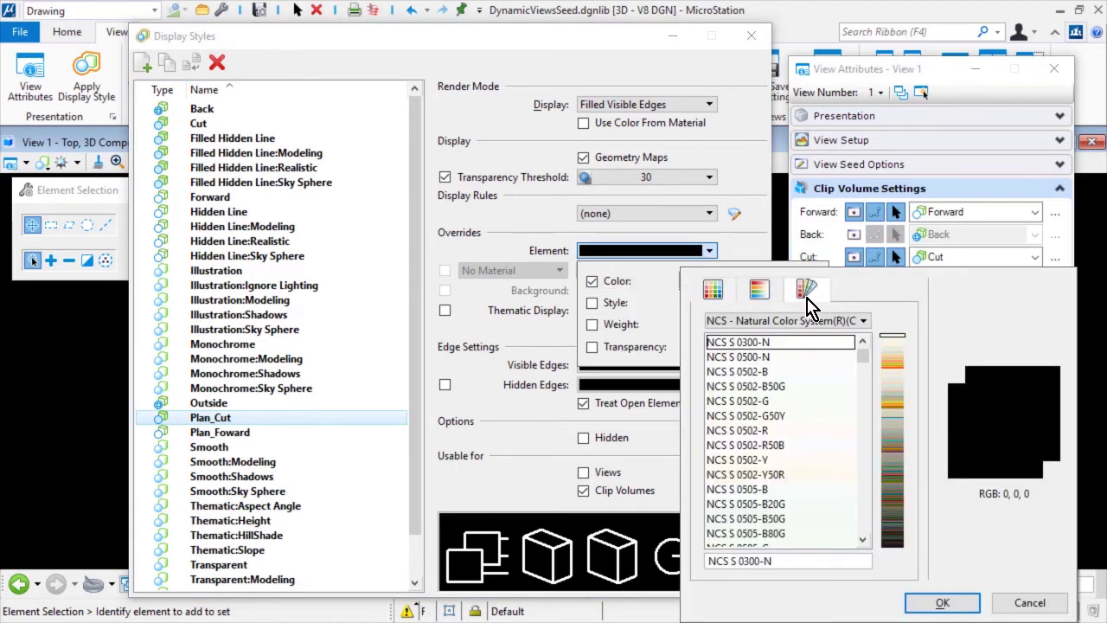
pyautogui.click(862, 321)
pyautogui.moveTo(879, 372); pyautogui.dragTo(886, 501)
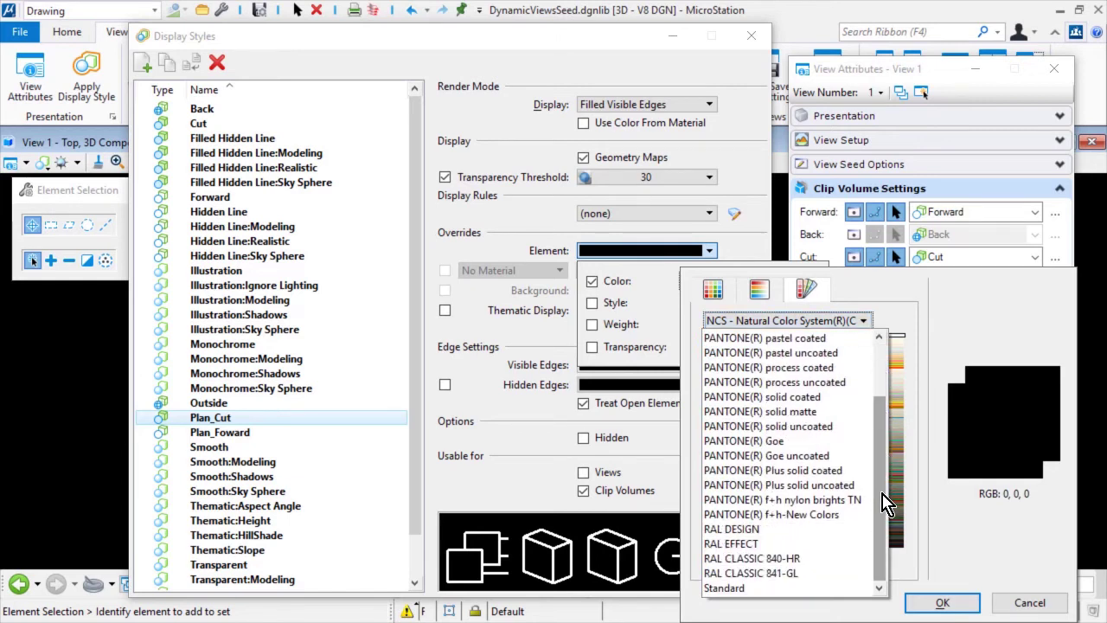
pyautogui.click(769, 588)
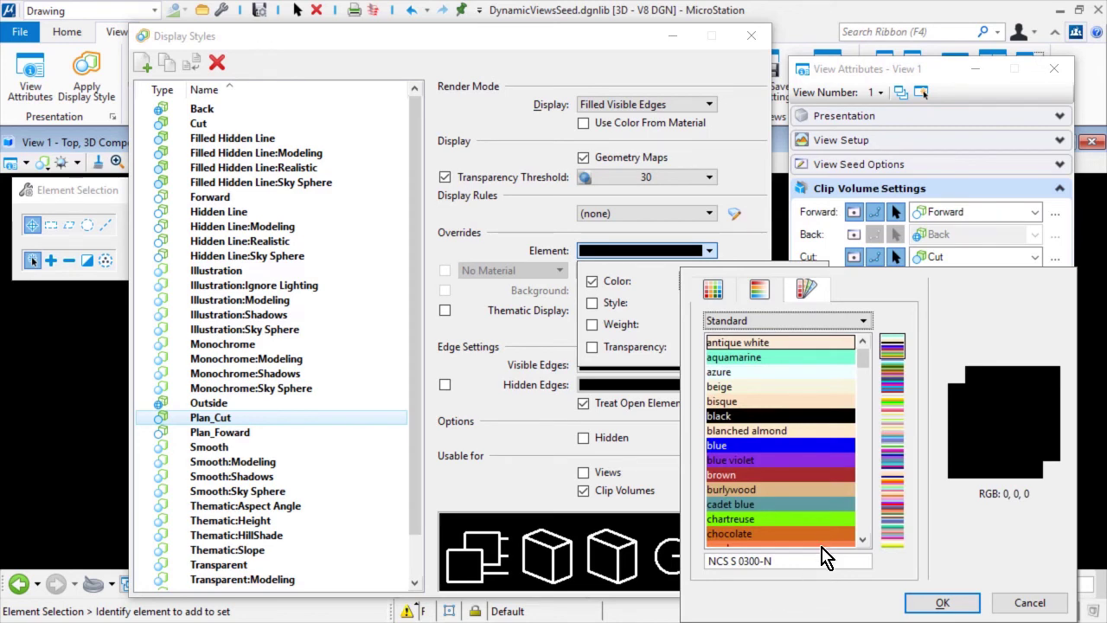
pyautogui.click(796, 490)
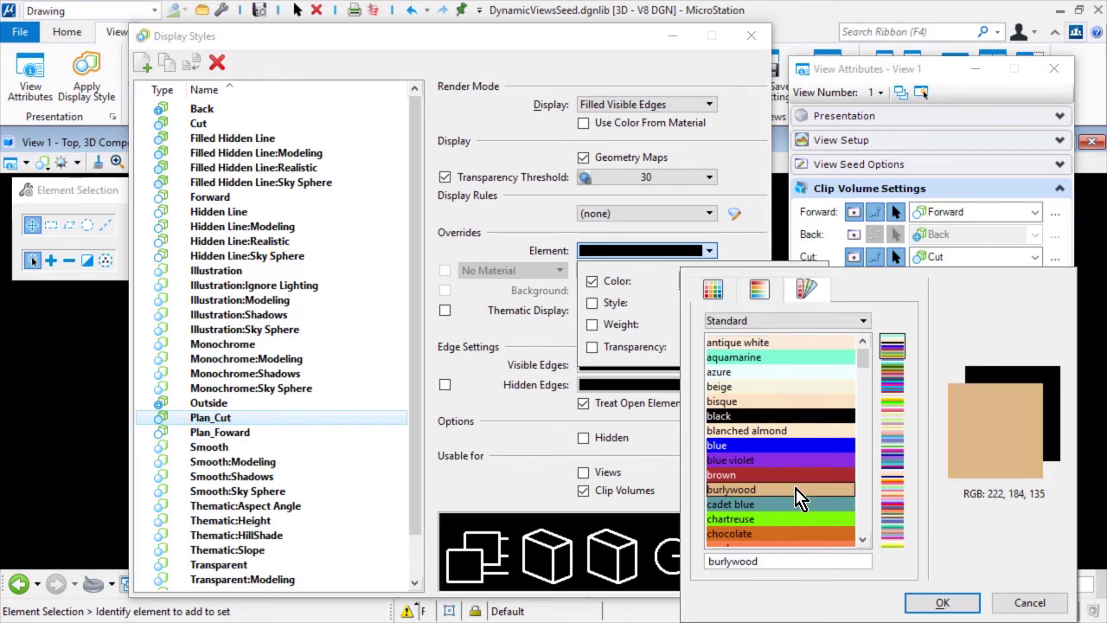
pyautogui.click(912, 603)
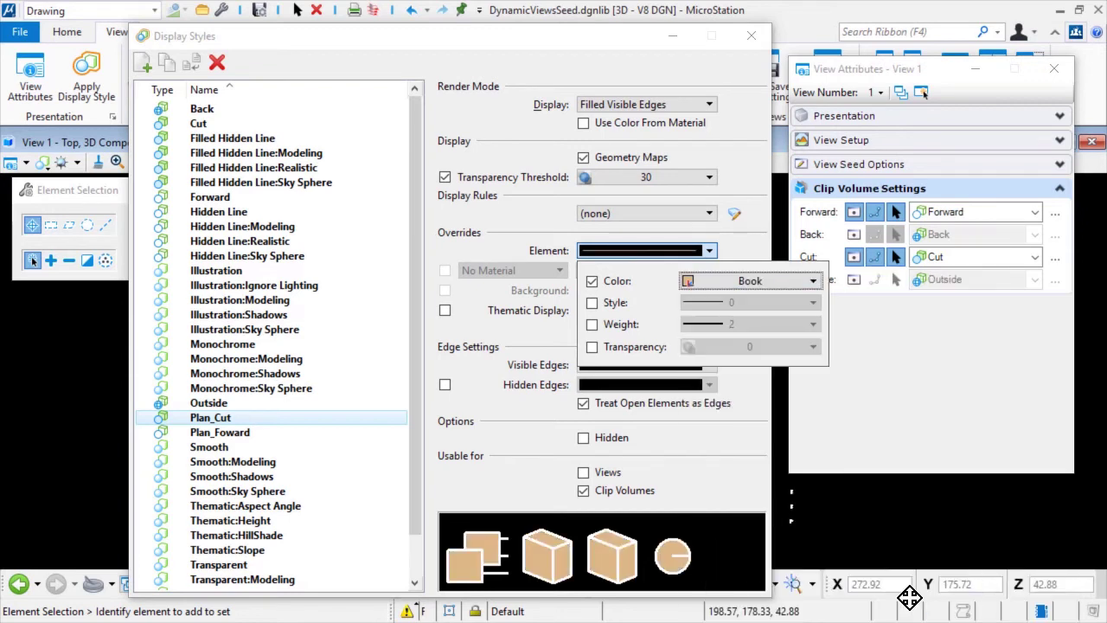
pyautogui.click(739, 490)
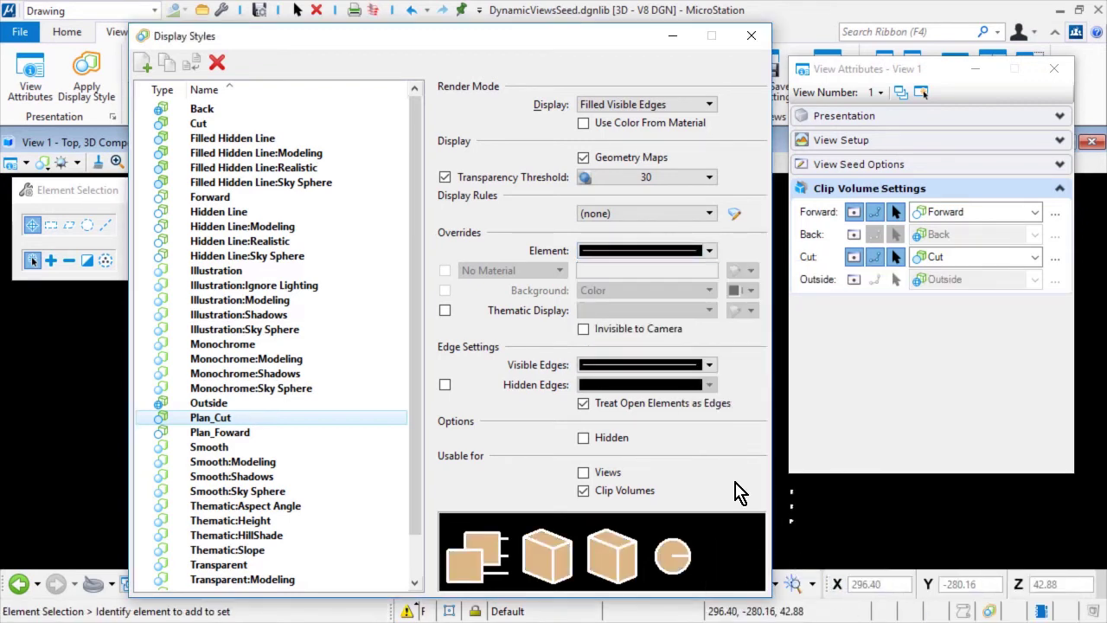
# Check Plan_Cut's visible edge overrides and select the Forward style
pyautogui.click(709, 365)
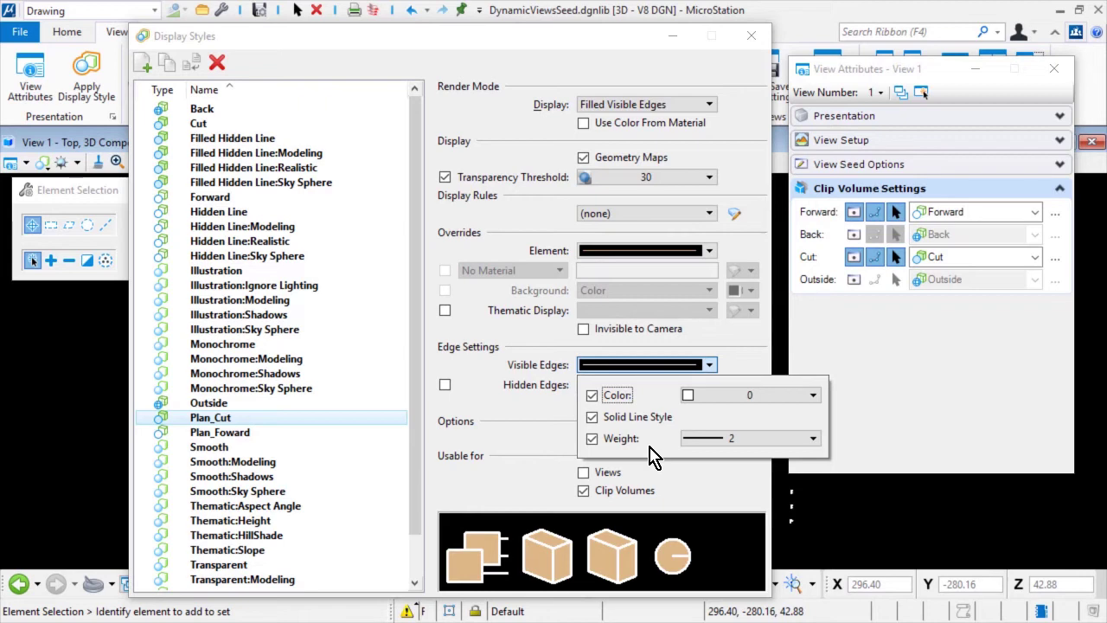
pyautogui.click(692, 489)
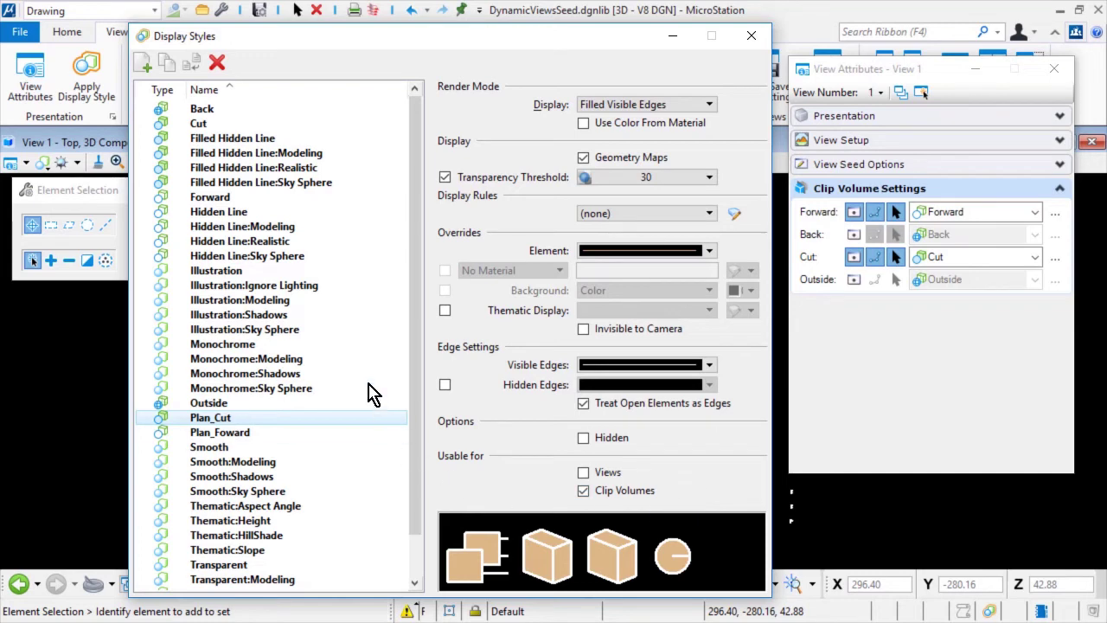
pyautogui.click(365, 198)
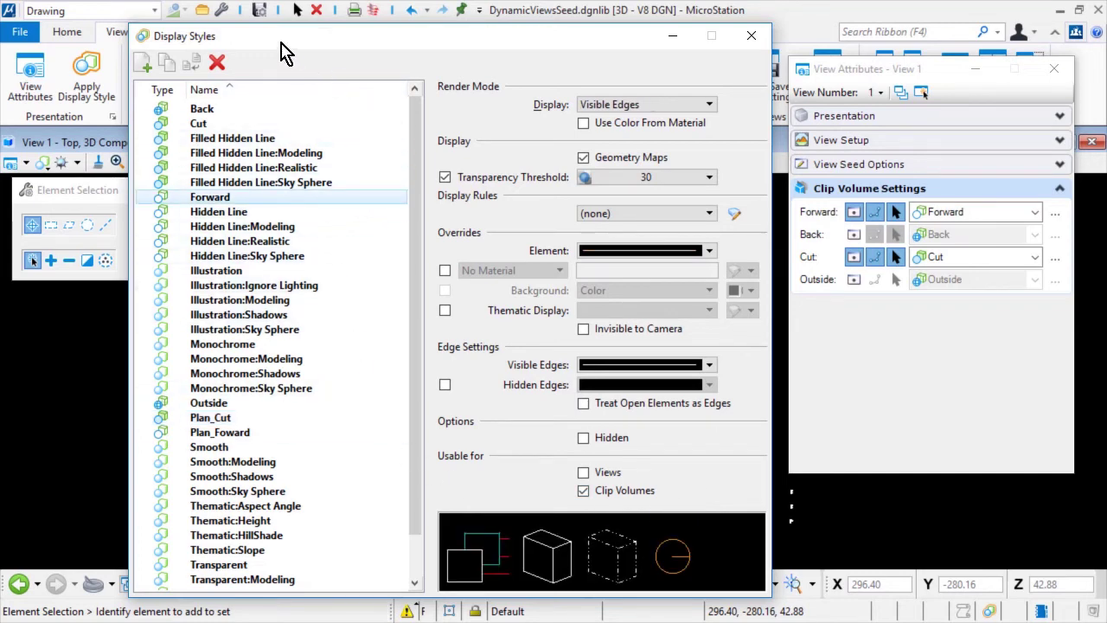
# Duplicate the Forward style and name the copy 'Detail_Foward'
pyautogui.click(166, 62)
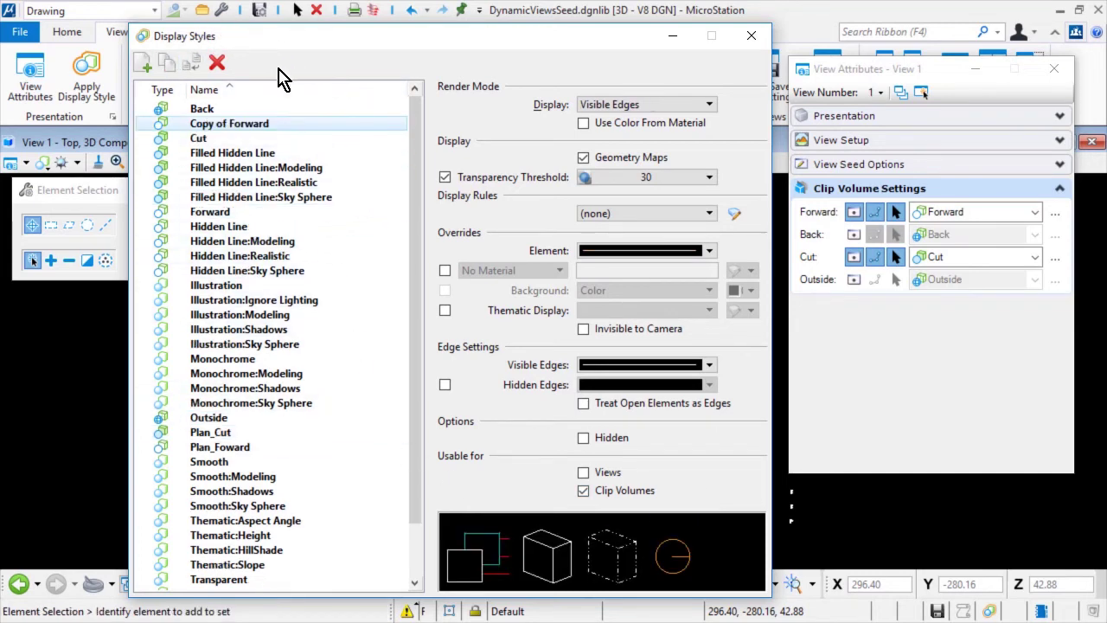
pyautogui.click(277, 129)
pyautogui.write('D')
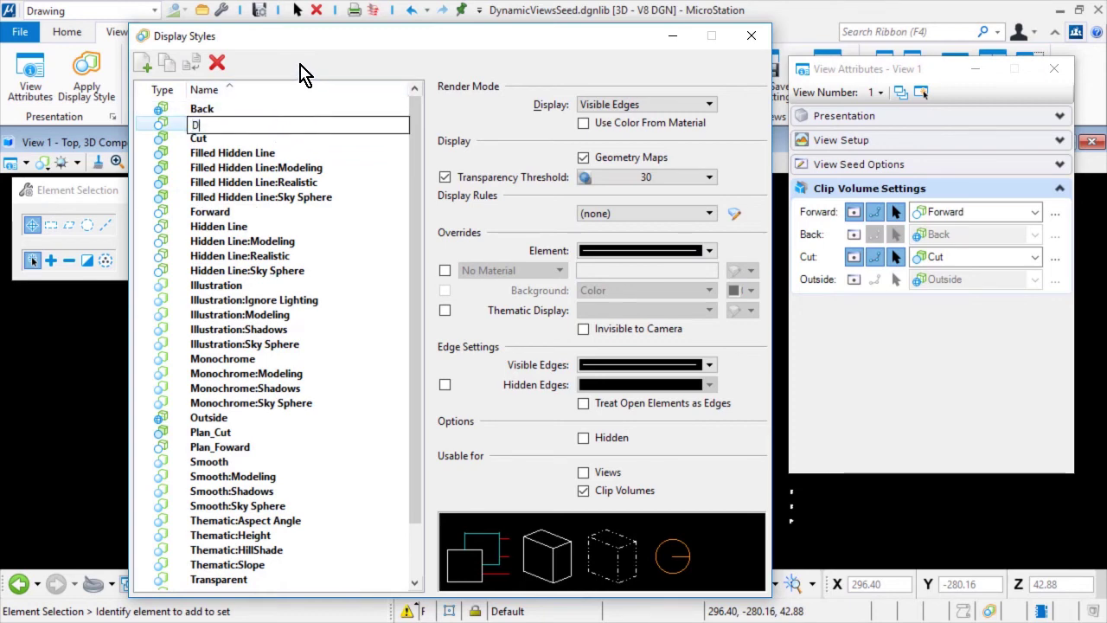
pyautogui.write('etail_Foward')
pyautogui.press('Return')
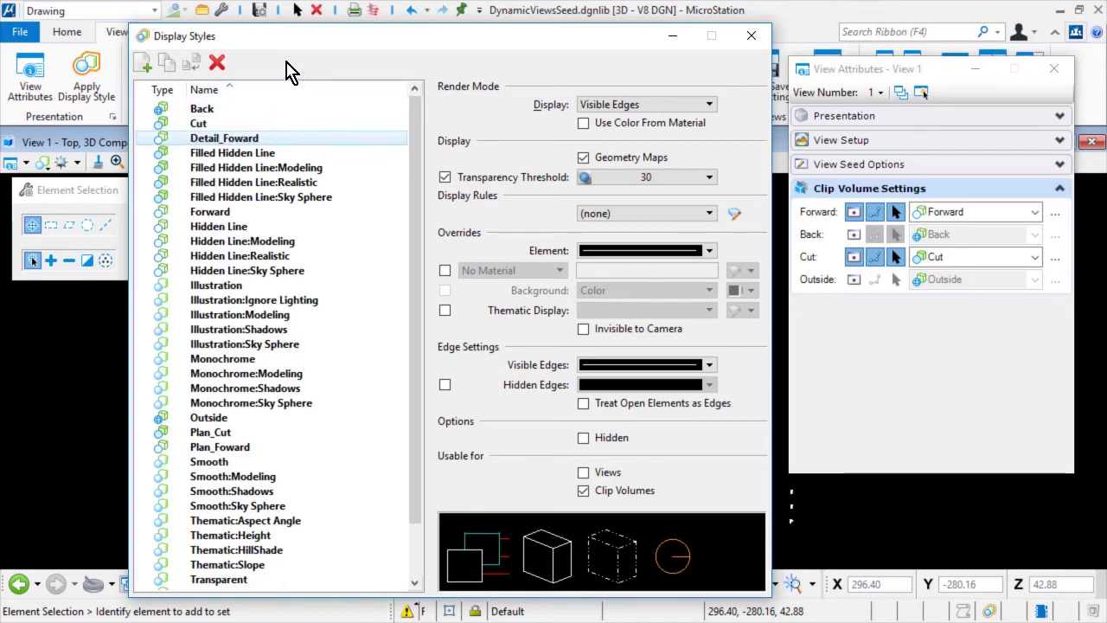
pyautogui.click(632, 104)
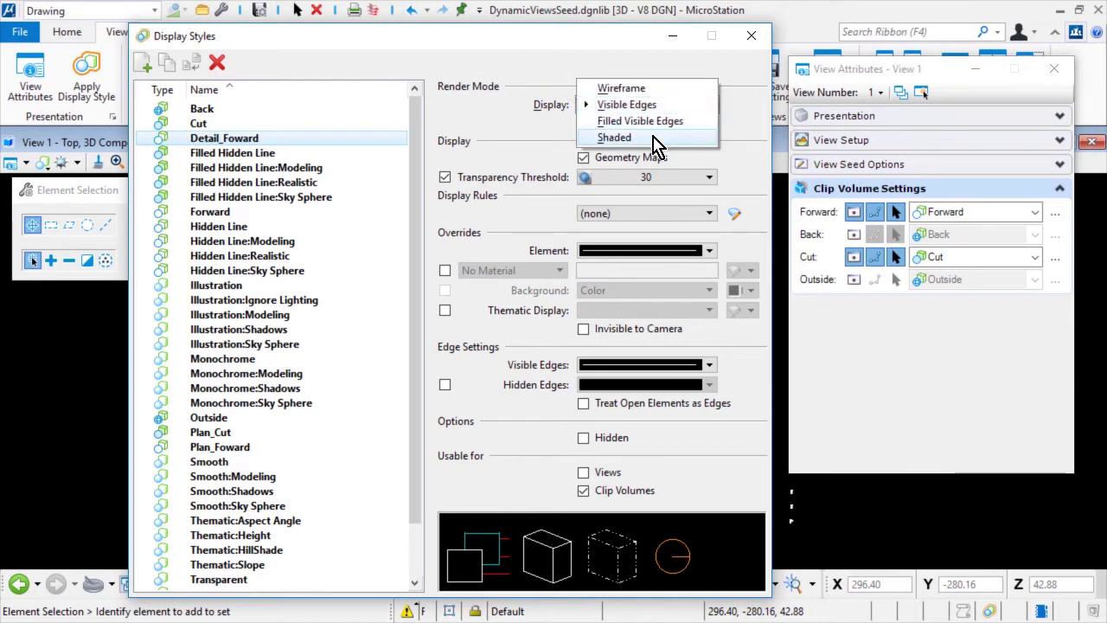
# Set Detail_Foward to Shaded render mode with an element colour override
pyautogui.click(615, 138)
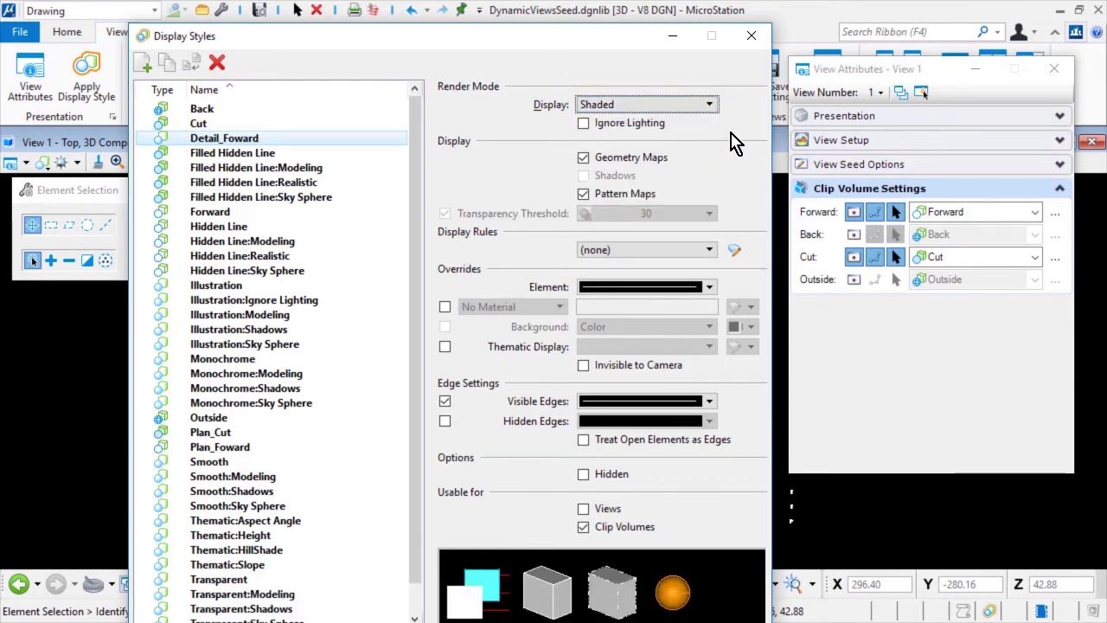
pyautogui.click(710, 288)
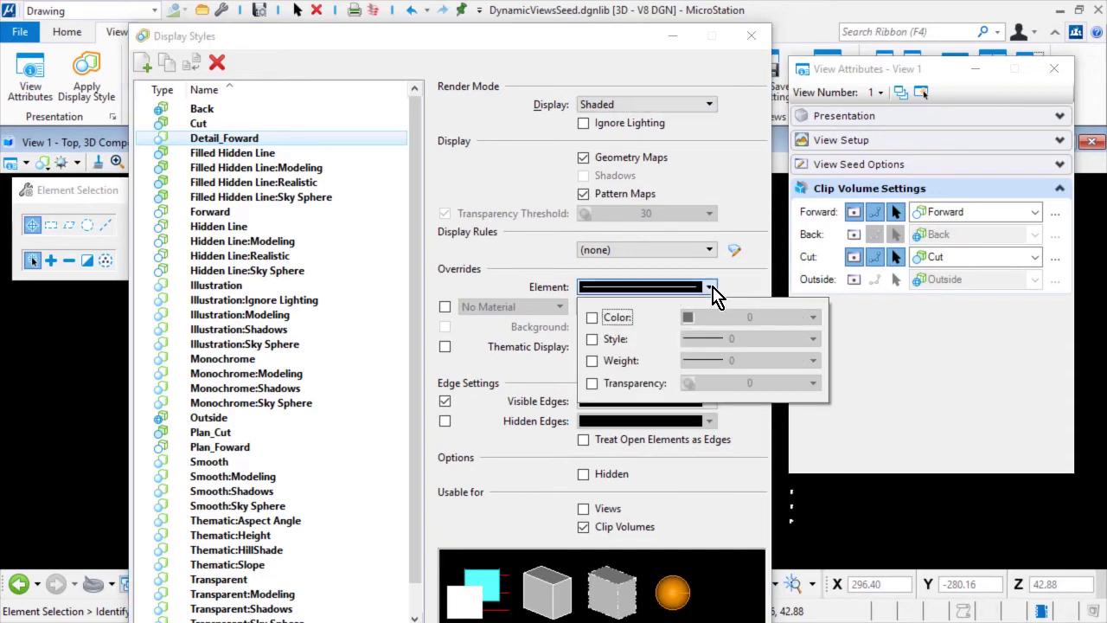
pyautogui.click(593, 318)
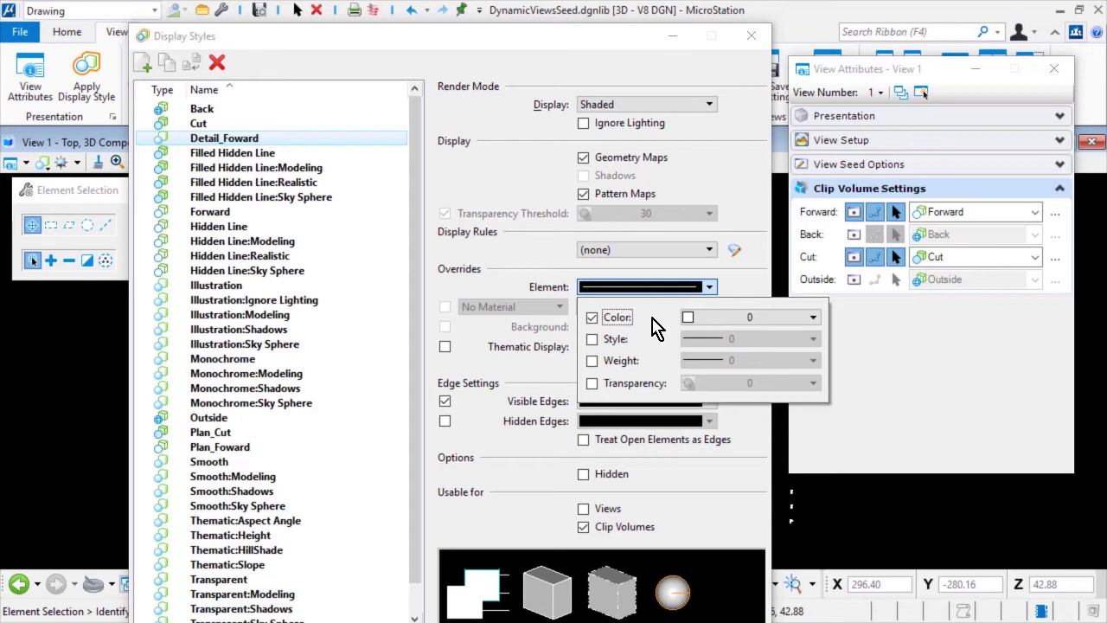
pyautogui.click(563, 368)
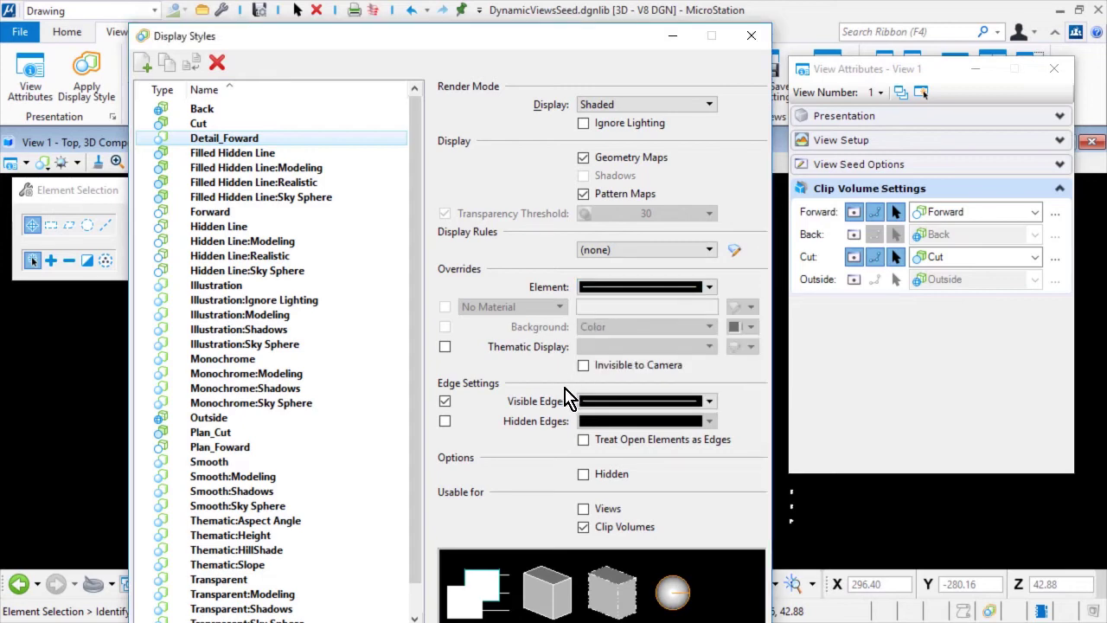
# Turn on Detail_Foward's visible-edge colour, solid line style and weight overrides
pyautogui.click(694, 405)
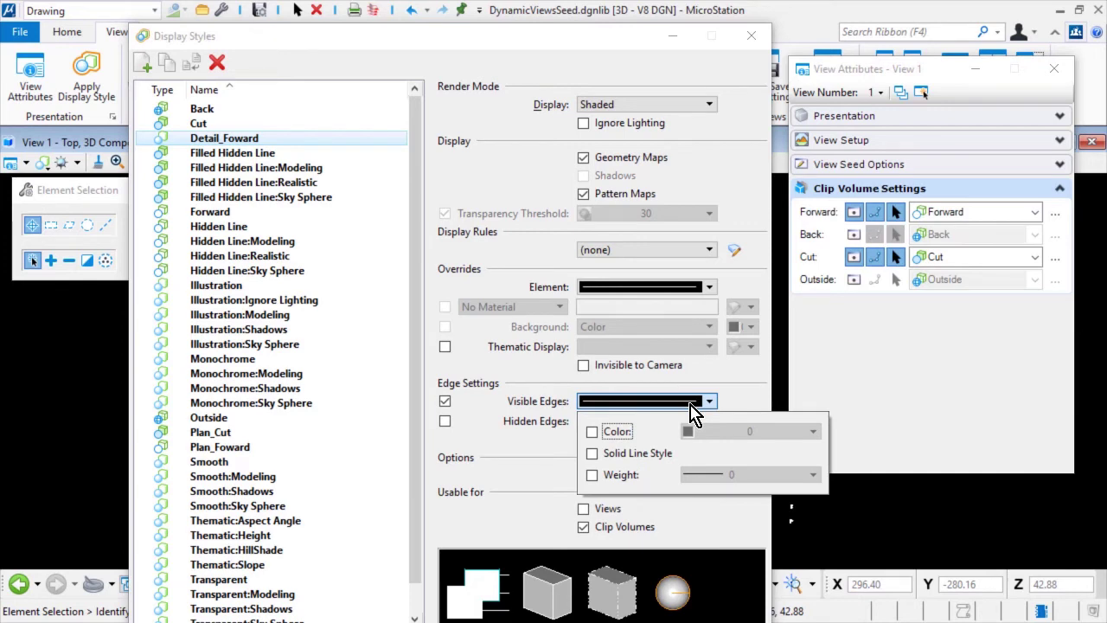
pyautogui.click(593, 432)
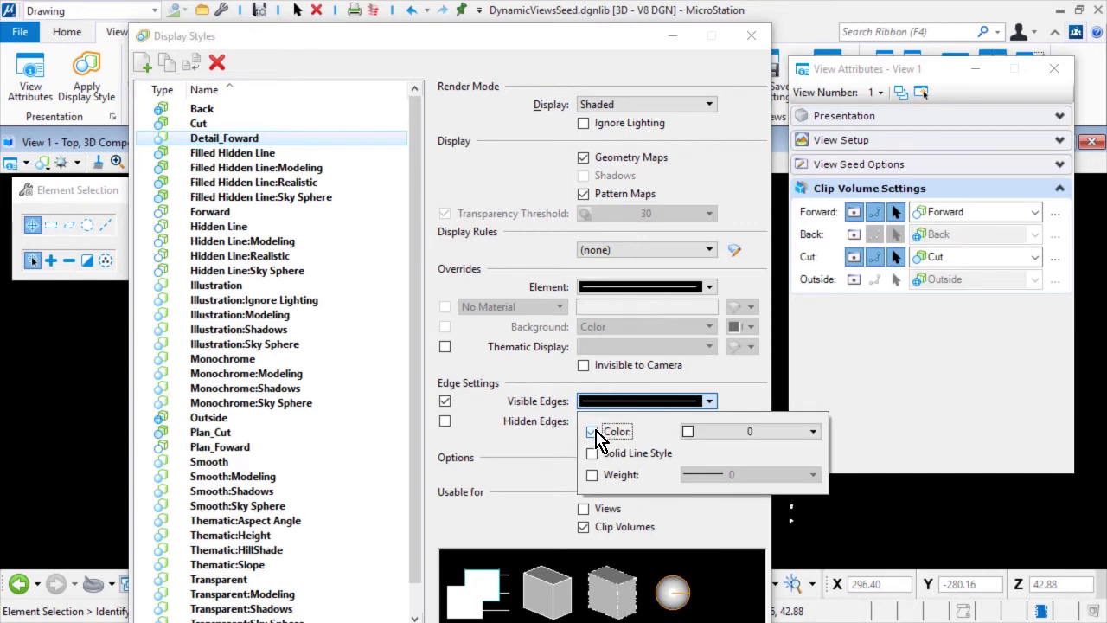
pyautogui.click(592, 454)
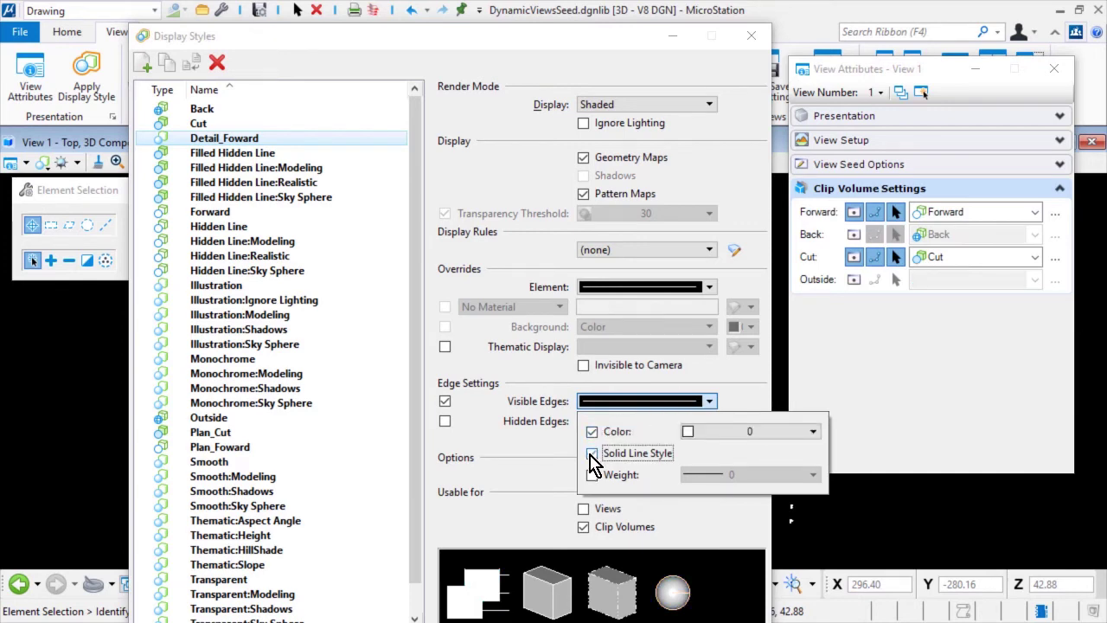
pyautogui.click(592, 476)
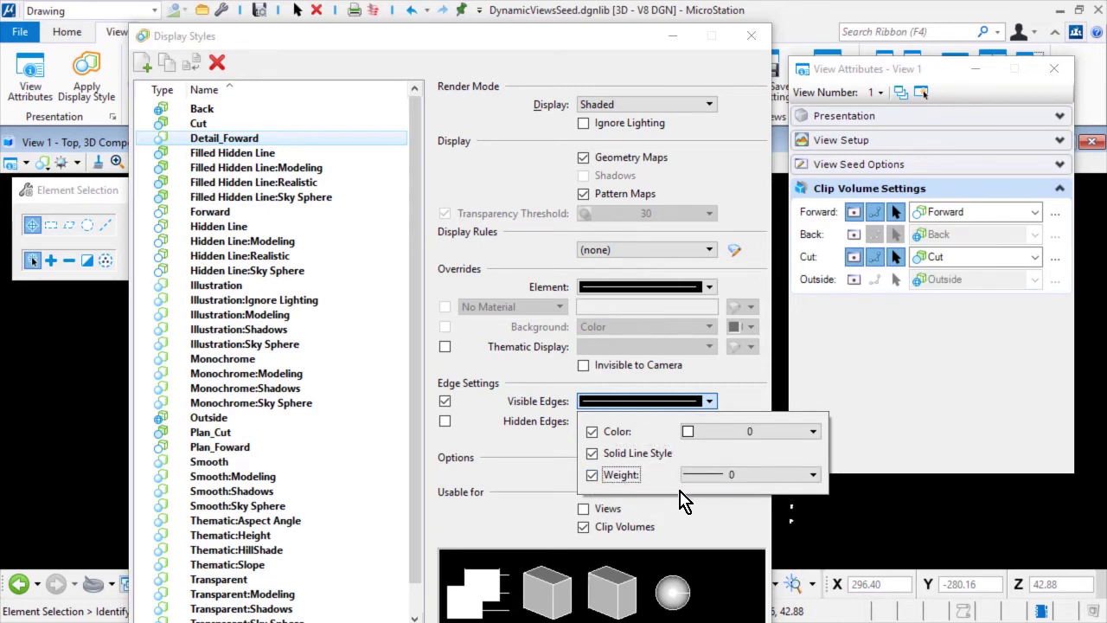
pyautogui.click(699, 524)
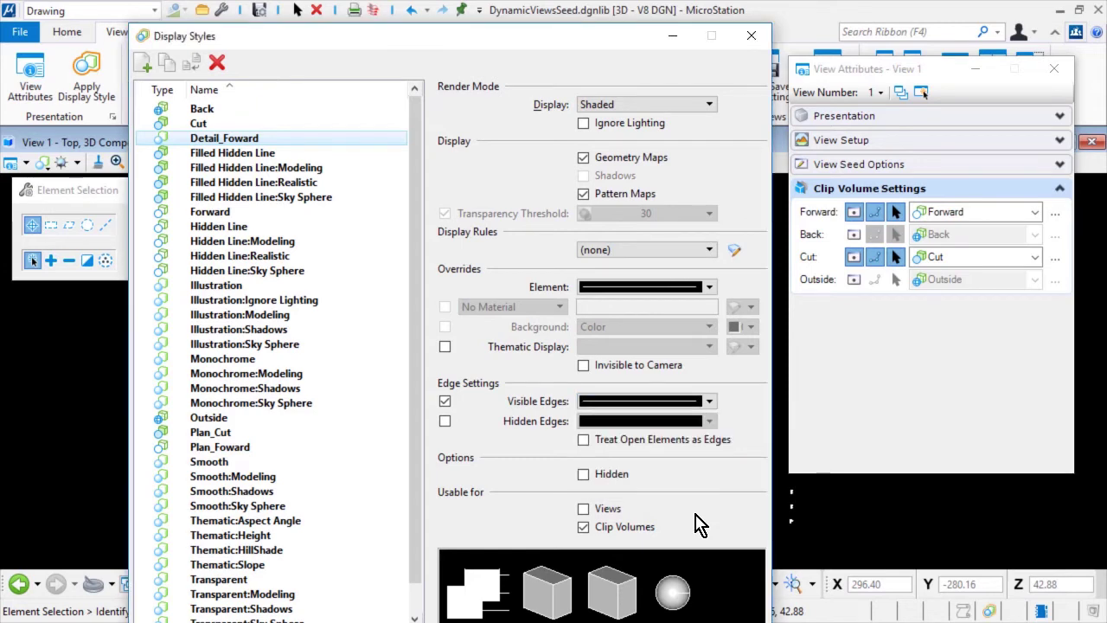
pyautogui.click(259, 126)
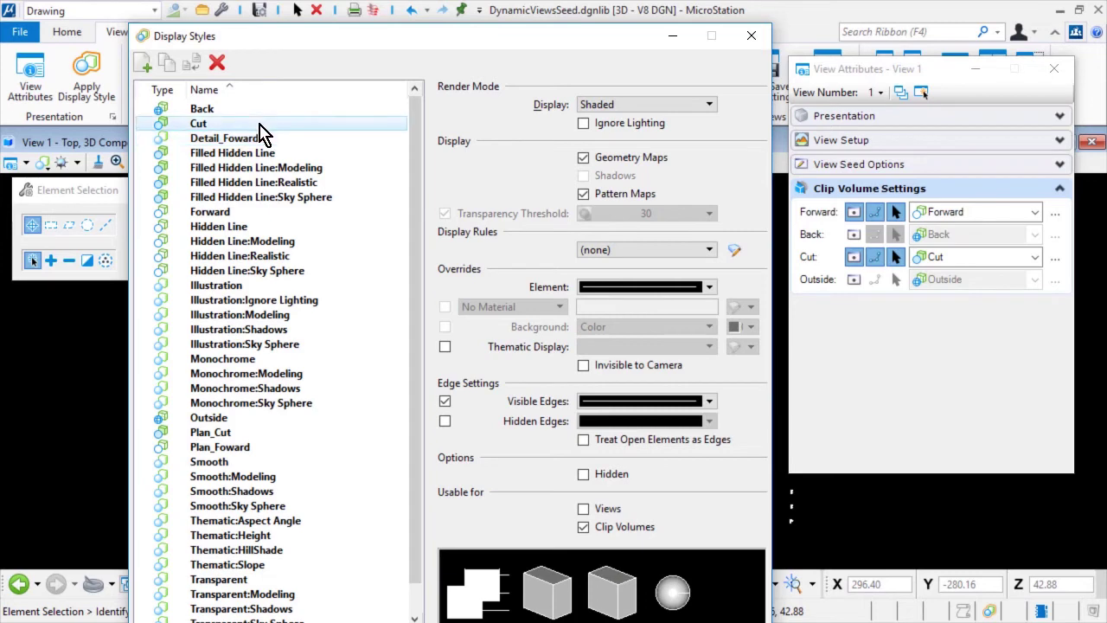
# Duplicate the Cut display style and name it 'Elevation_Foward'
pyautogui.click(167, 62)
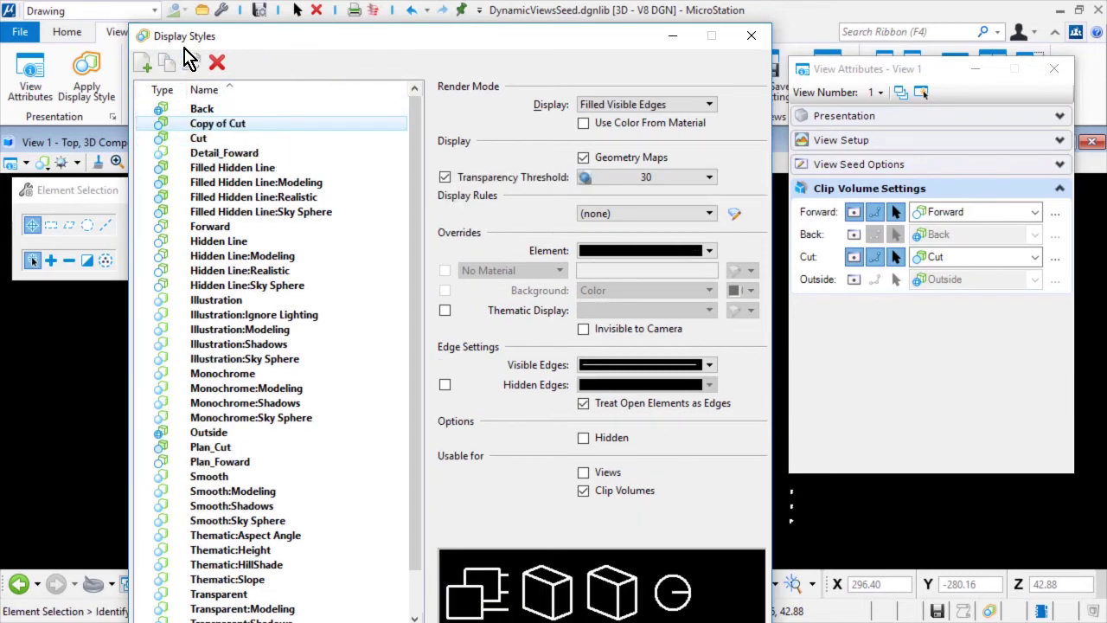
pyautogui.click(268, 126)
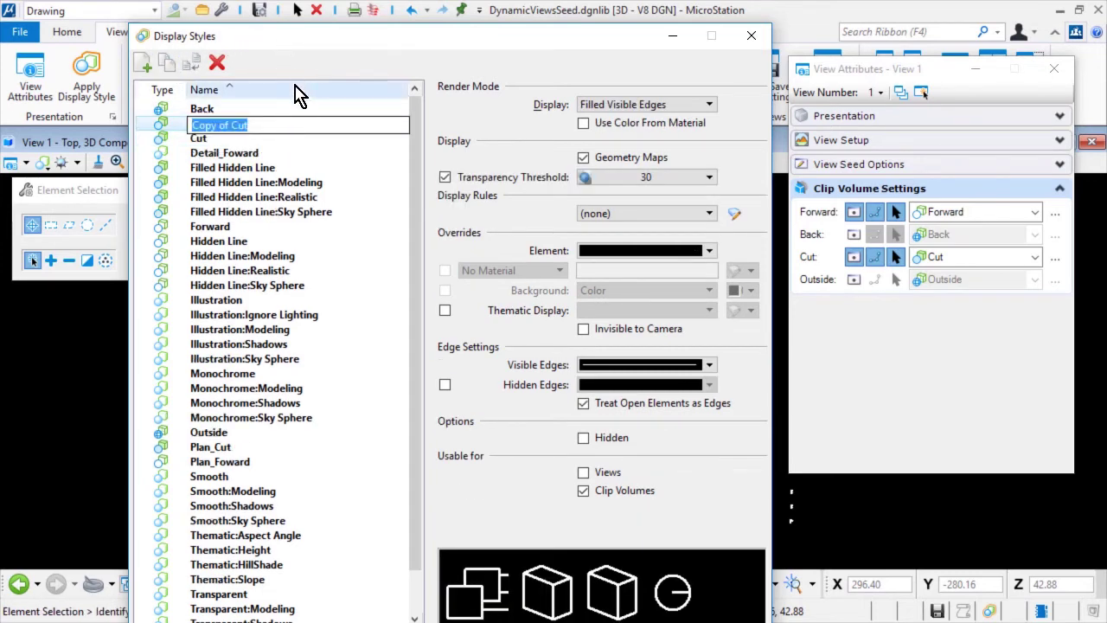
pyautogui.write('Elevation_Foward')
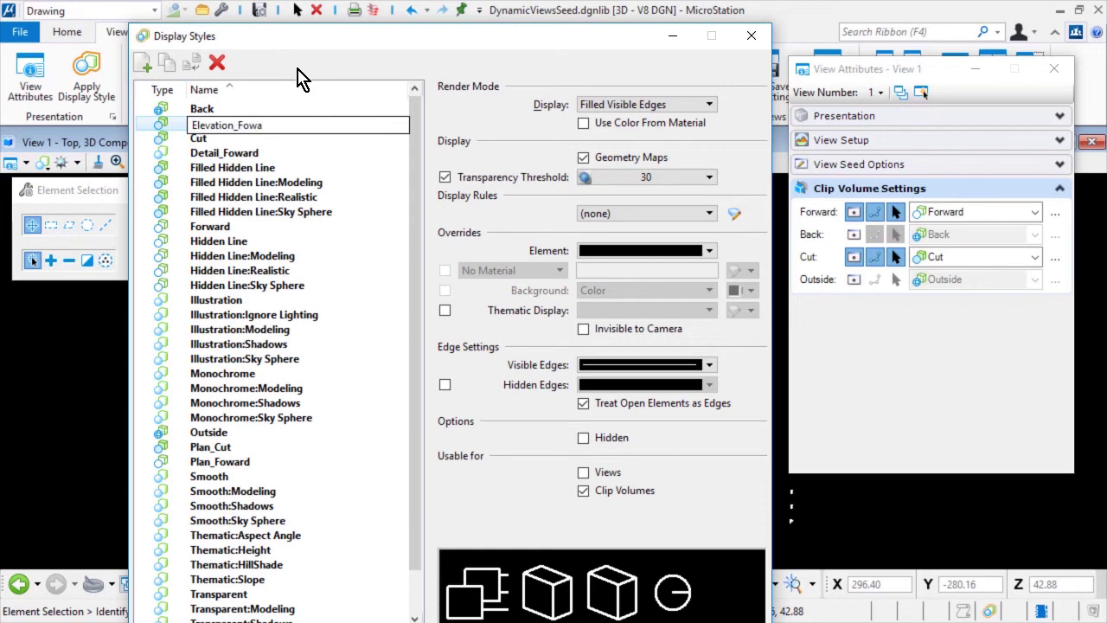
pyautogui.press('Return')
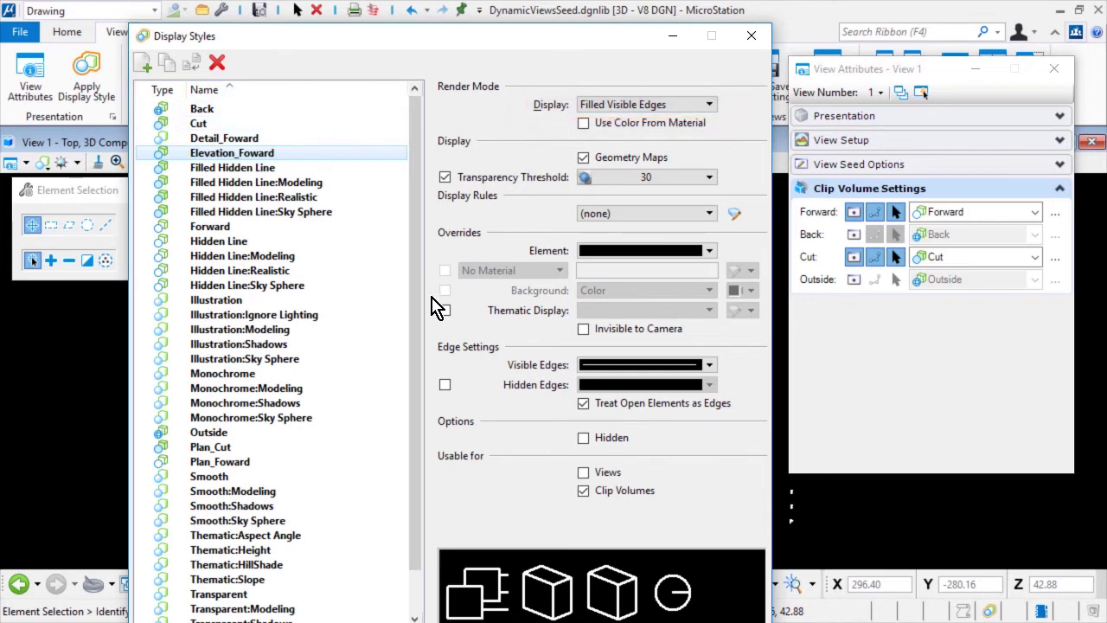
# Override Elevation_Foward's element colour with Standard colour-book beige
pyautogui.click(710, 251)
pyautogui.click(724, 281)
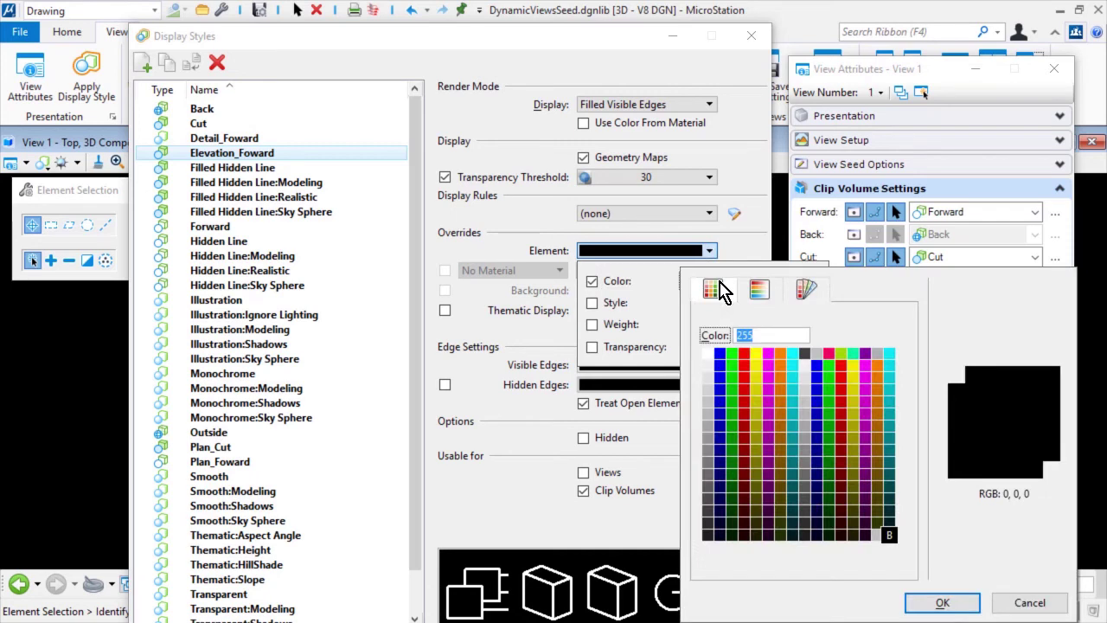
pyautogui.click(806, 288)
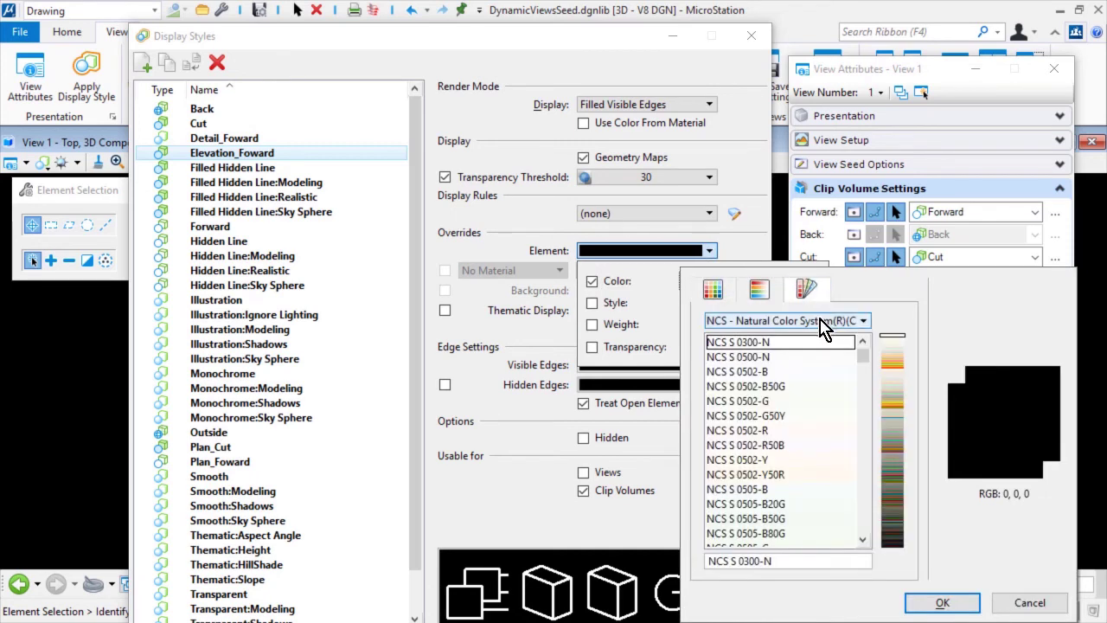
pyautogui.click(831, 320)
pyautogui.moveTo(879, 380); pyautogui.dragTo(880, 432)
pyautogui.scroll(-1, 878, 433)
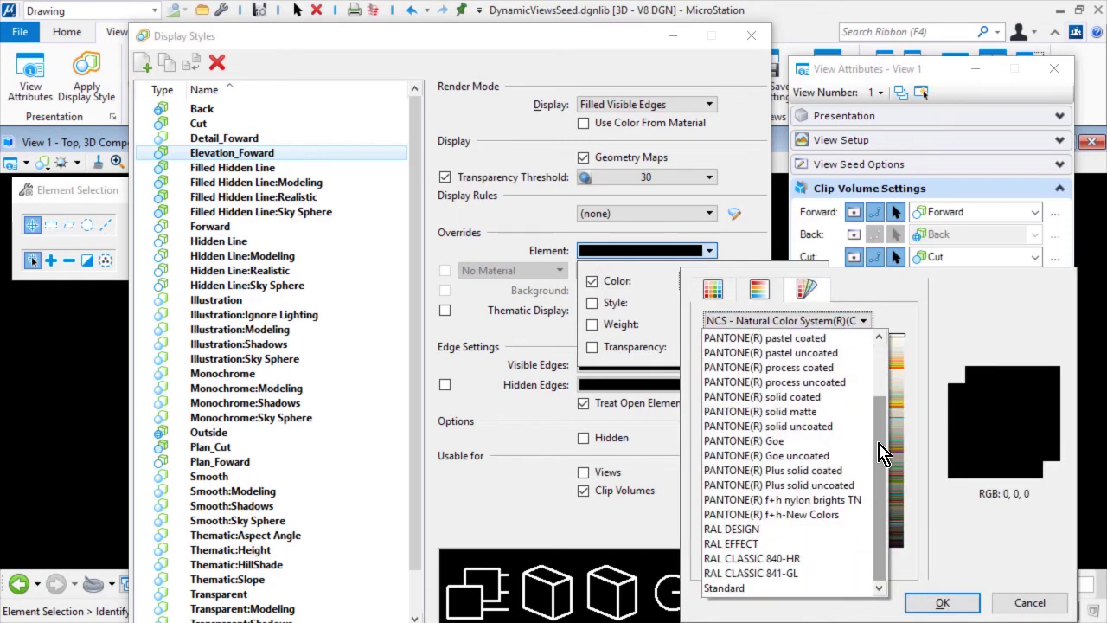
pyautogui.click(795, 590)
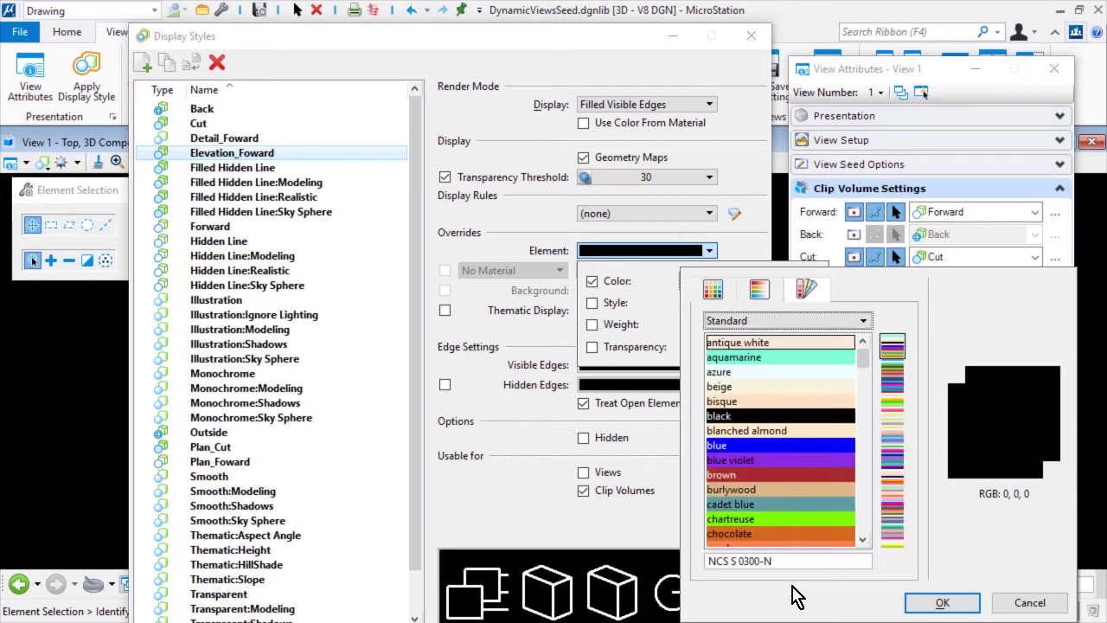
pyautogui.click(785, 389)
pyautogui.click(922, 604)
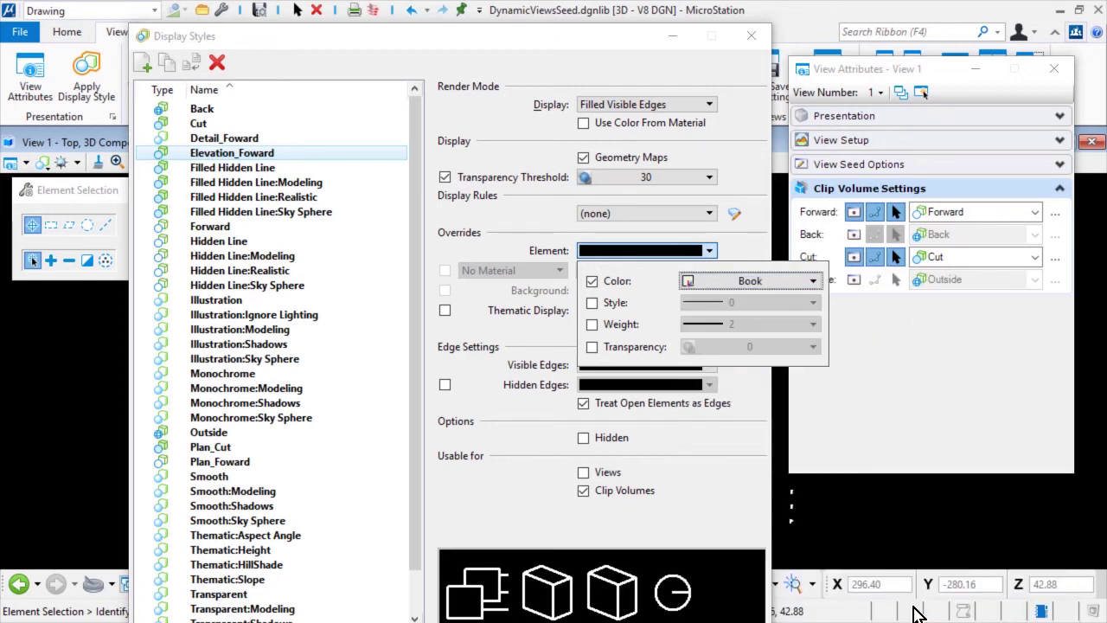
pyautogui.click(718, 501)
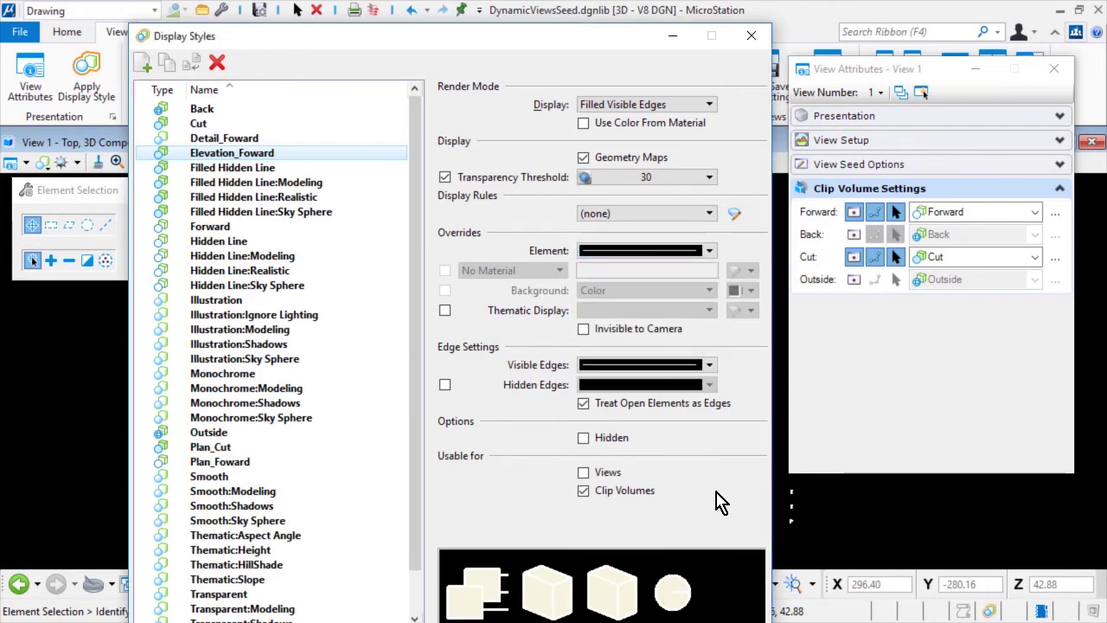
# Set Elevation_Foward's visible-edge colour to True Color black (RGB 0,0,0)
pyautogui.click(709, 365)
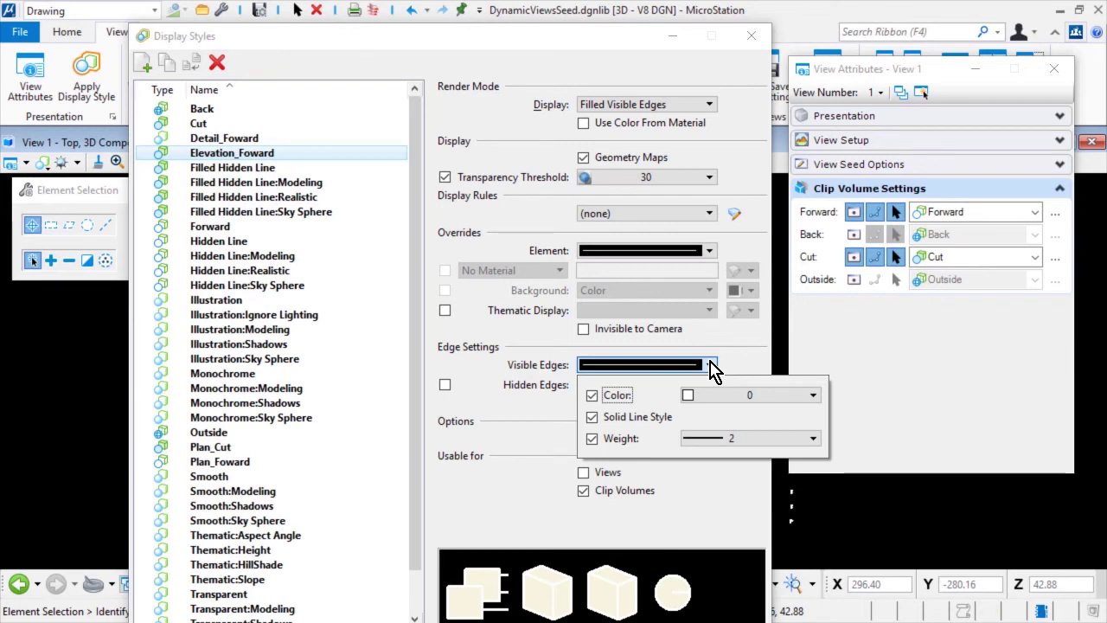
pyautogui.click(728, 395)
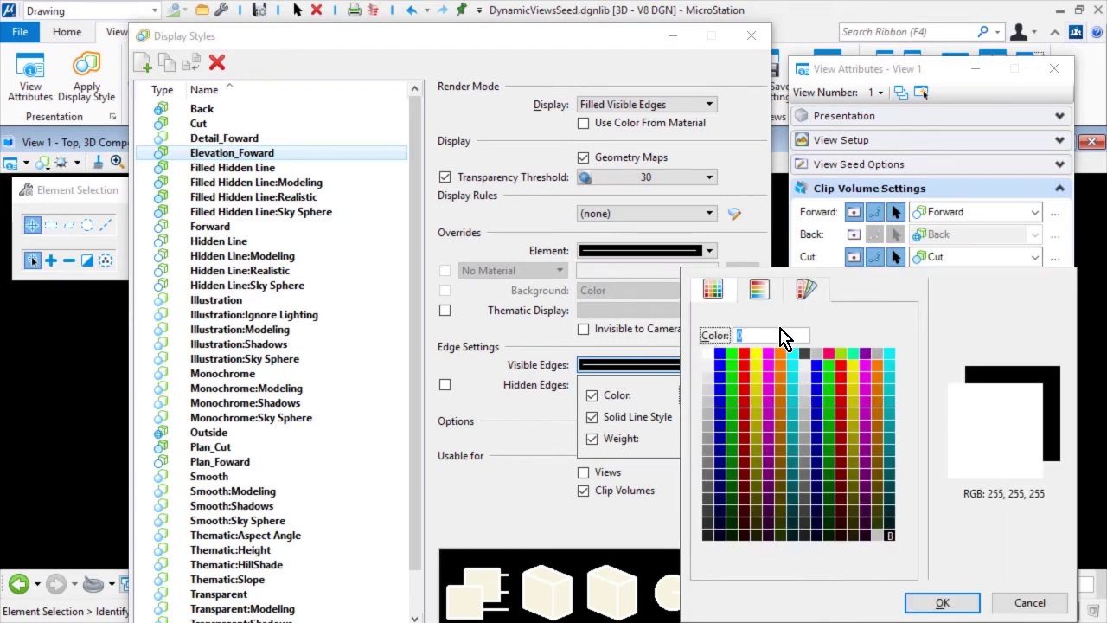
pyautogui.click(764, 292)
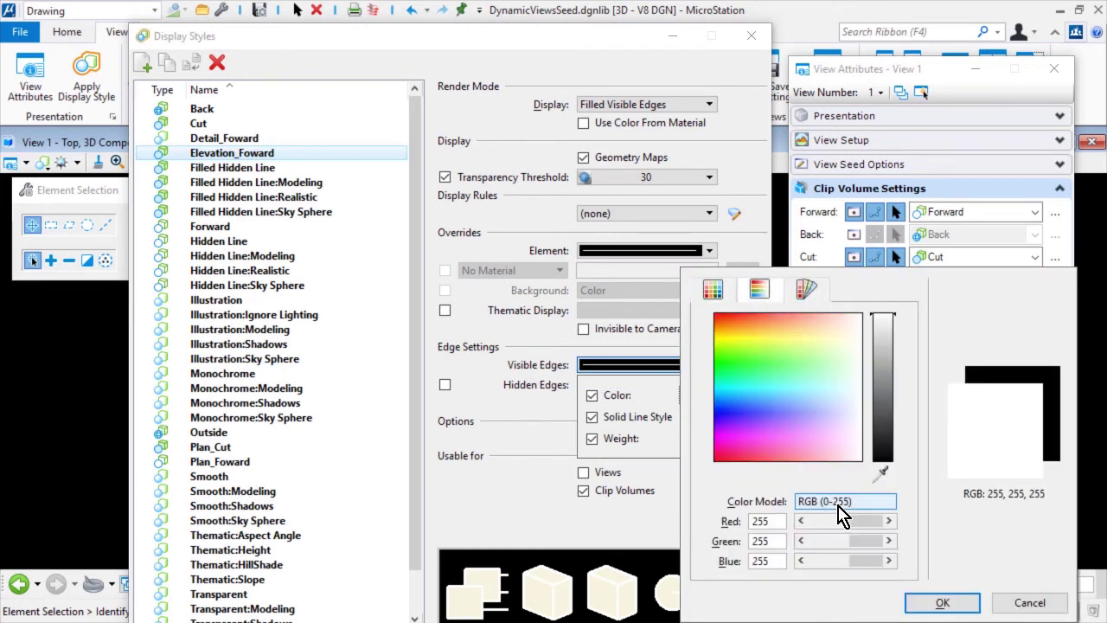
pyautogui.moveTo(854, 520); pyautogui.dragTo(812, 560)
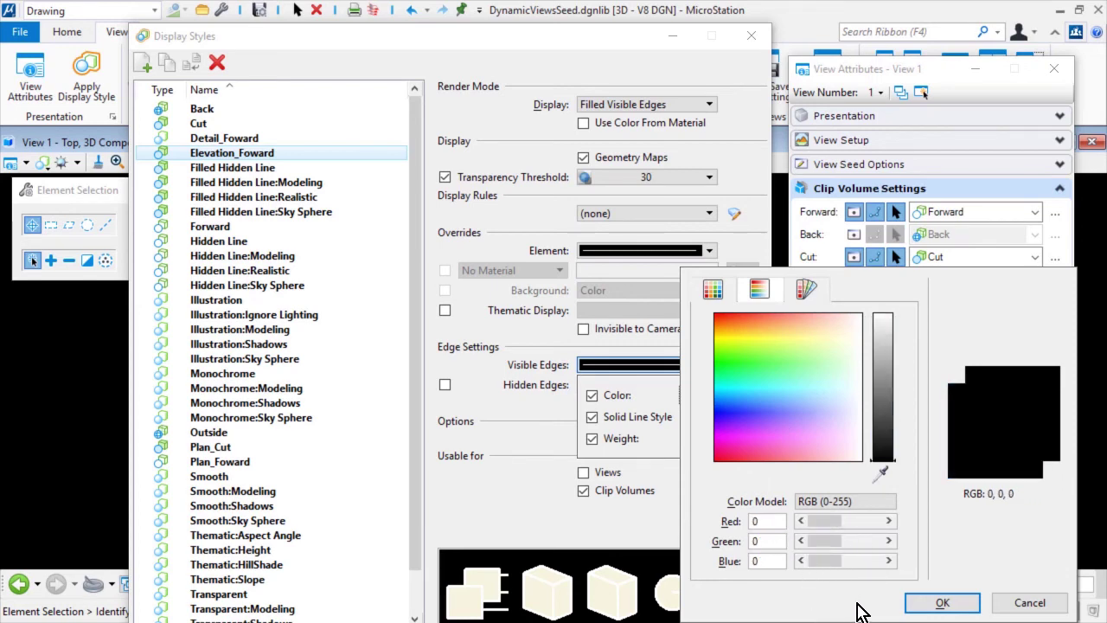
pyautogui.click(919, 603)
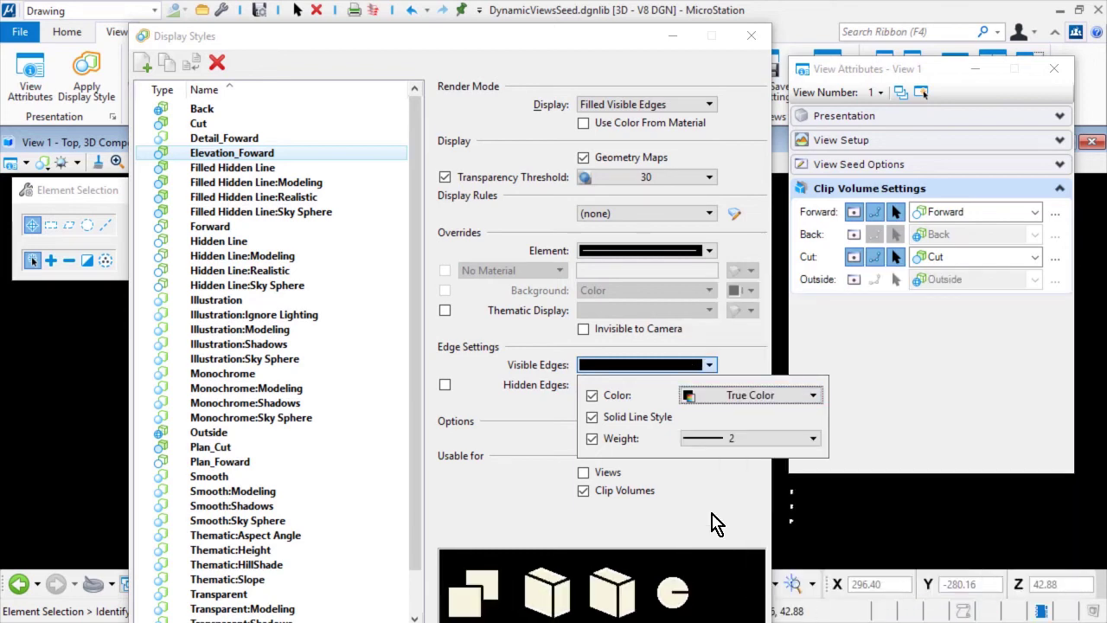
# Set the visible-edge weight to 0, then select the Forward display style
pyautogui.click(746, 439)
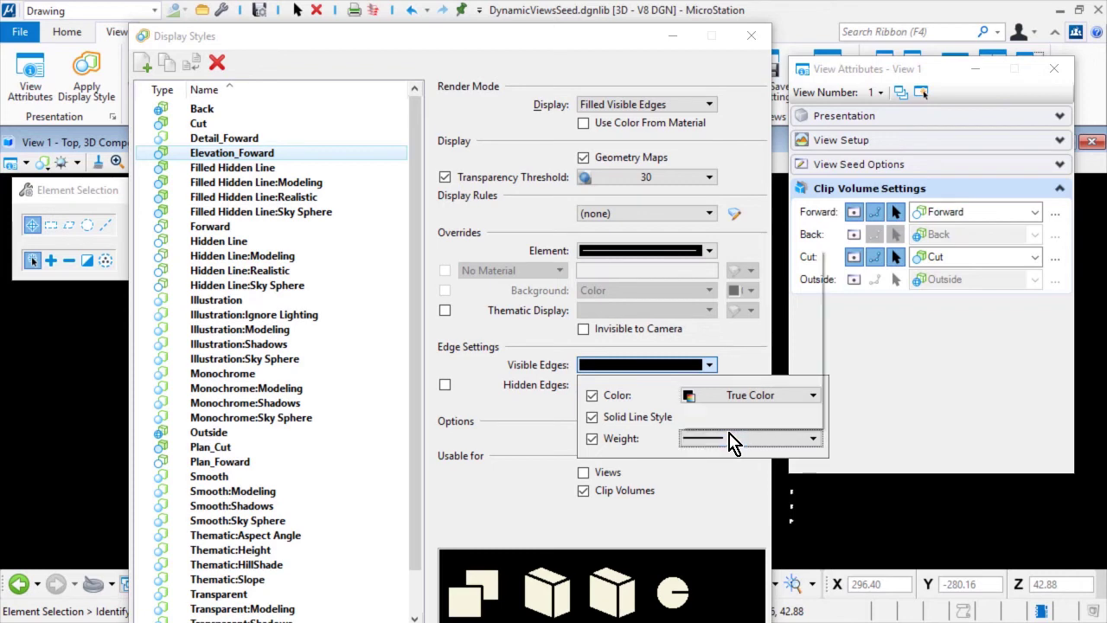
pyautogui.scroll(1, 757, 271)
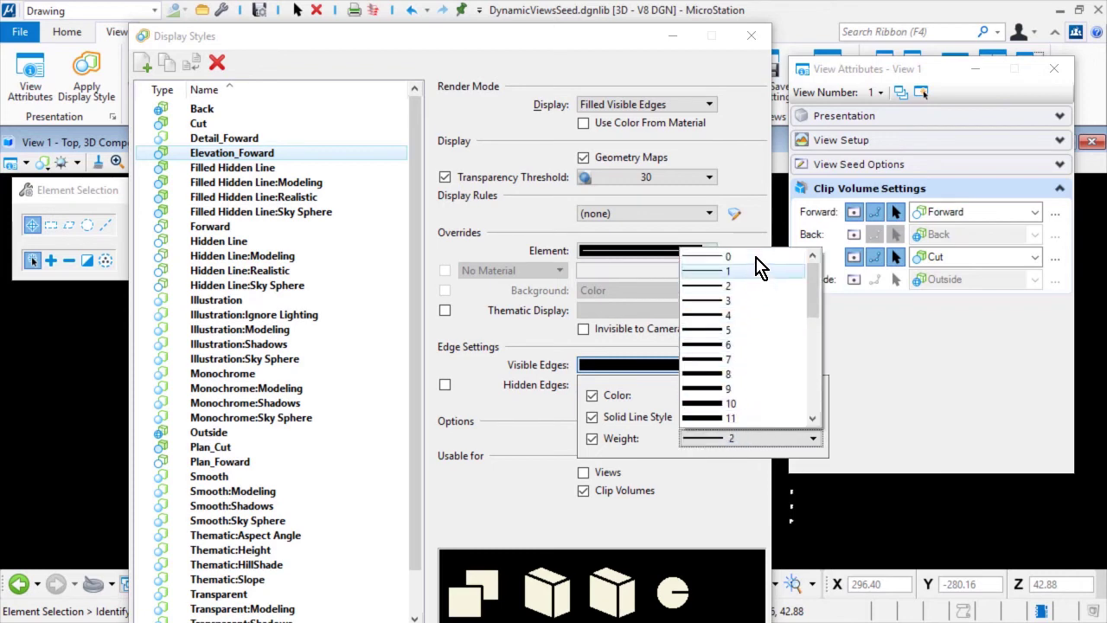
pyautogui.click(758, 266)
pyautogui.click(757, 266)
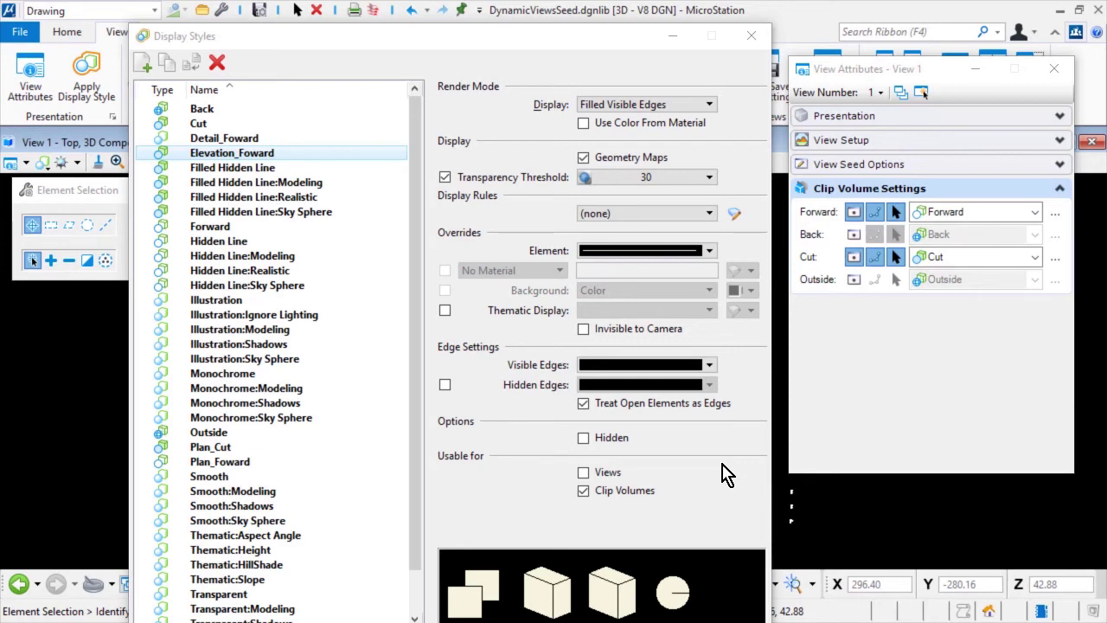
pyautogui.click(295, 226)
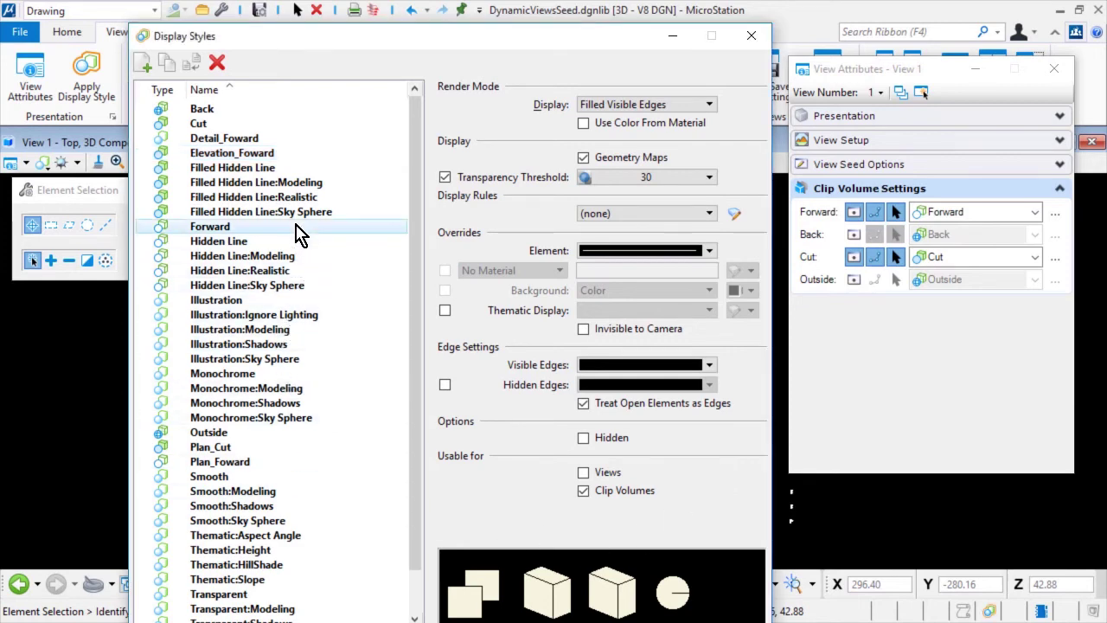
# Duplicate the Forward style as Section_Back and set its render mode to Shaded
pyautogui.click(165, 64)
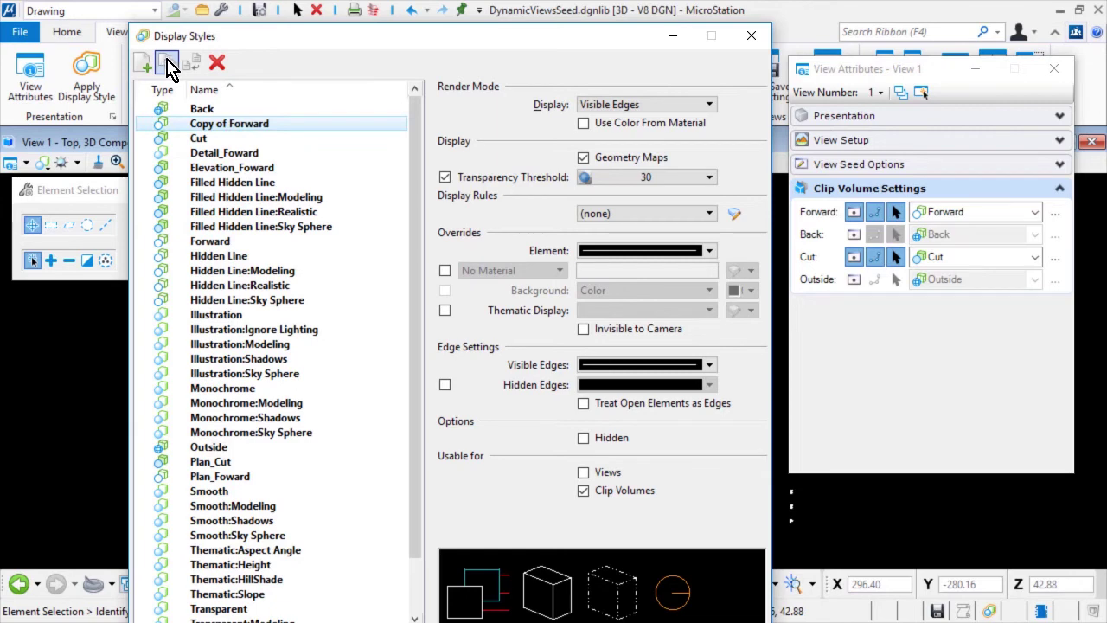
pyautogui.click(289, 124)
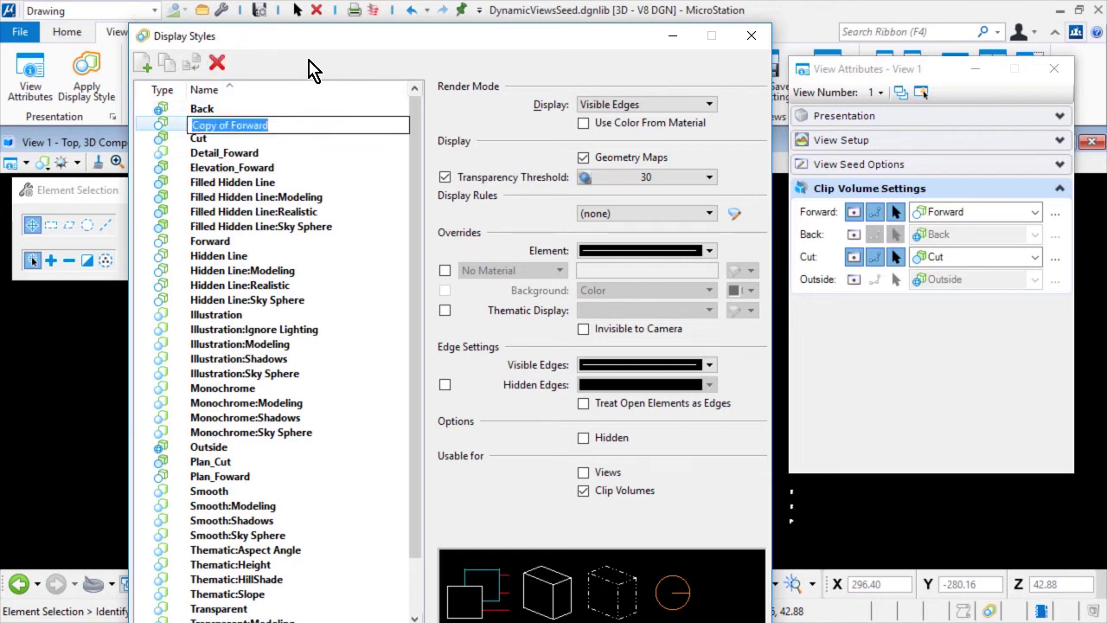
pyautogui.write('Section_Back')
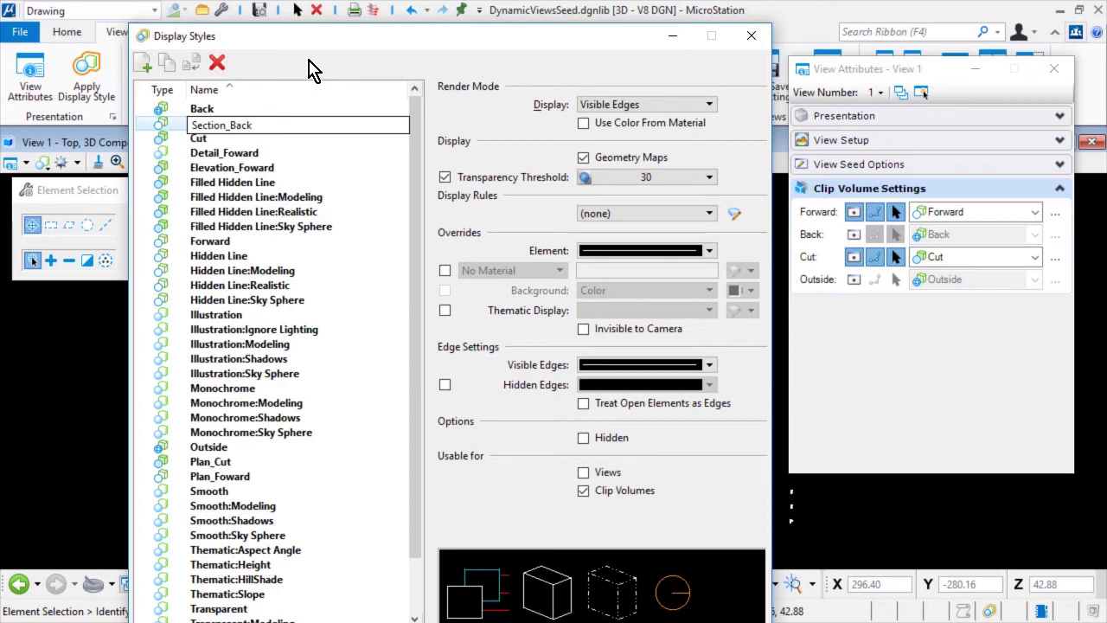
pyautogui.press('Return')
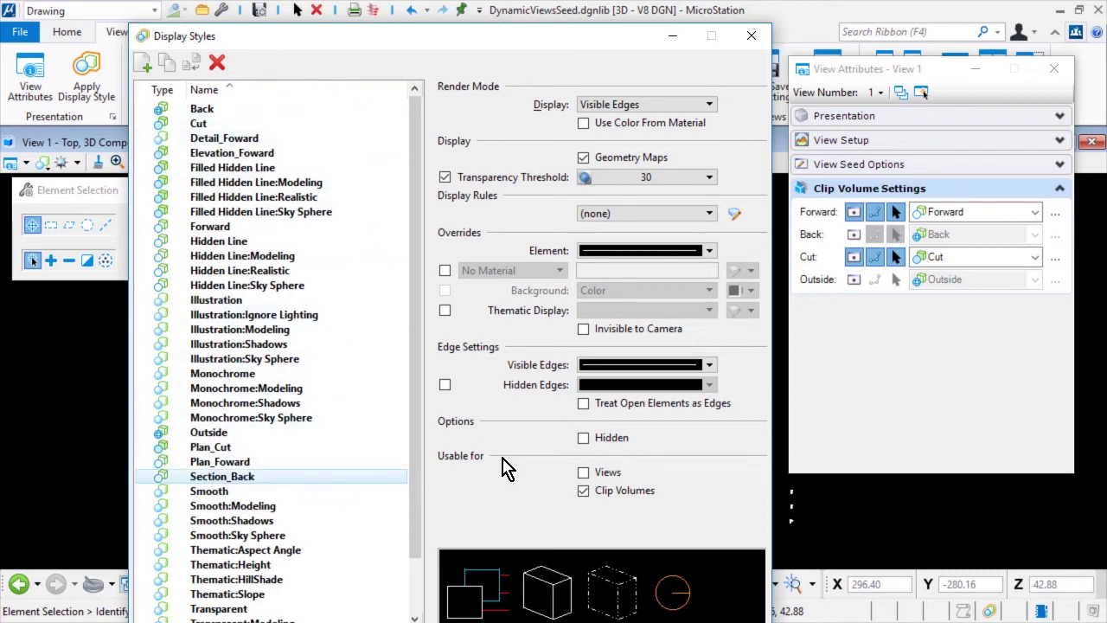
pyautogui.click(638, 102)
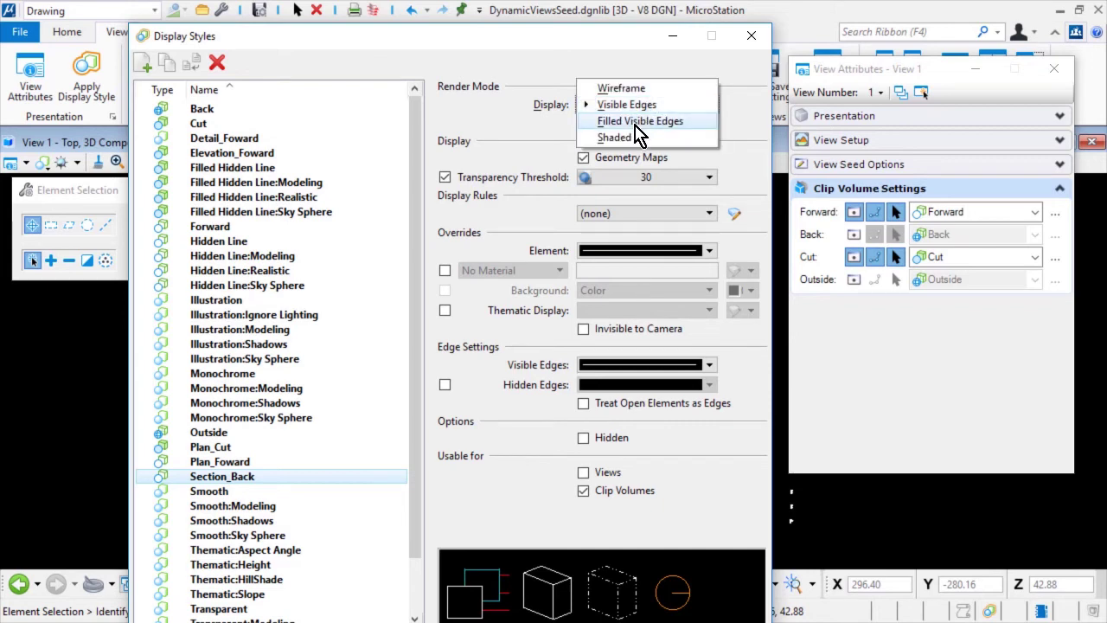
pyautogui.click(648, 139)
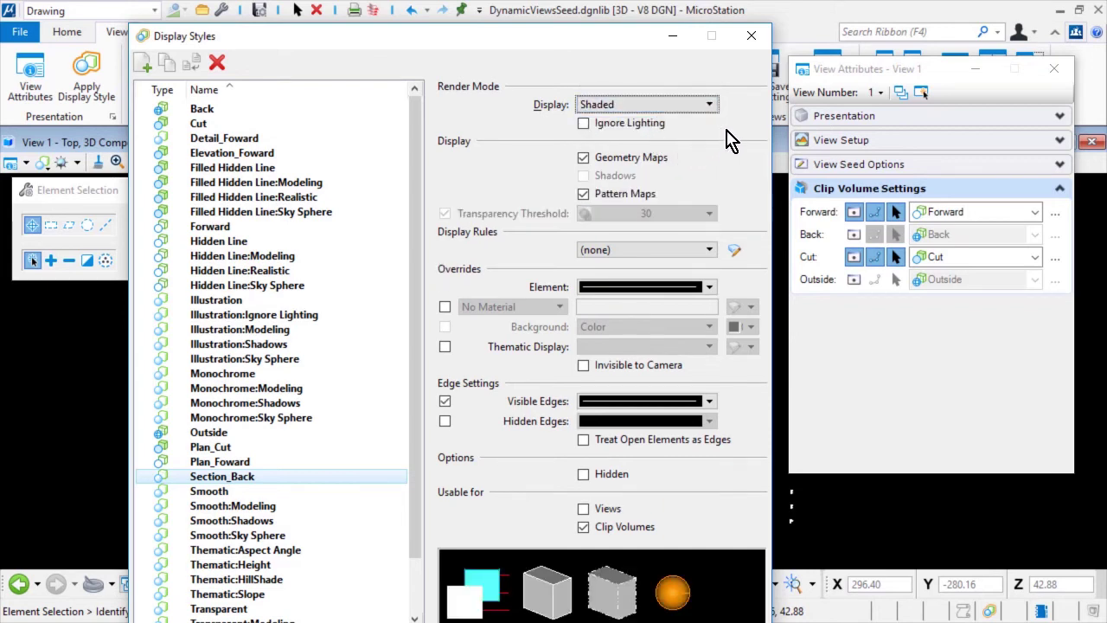
# Override Section_Back's element colour with orange red from the Standard colour book
pyautogui.click(707, 288)
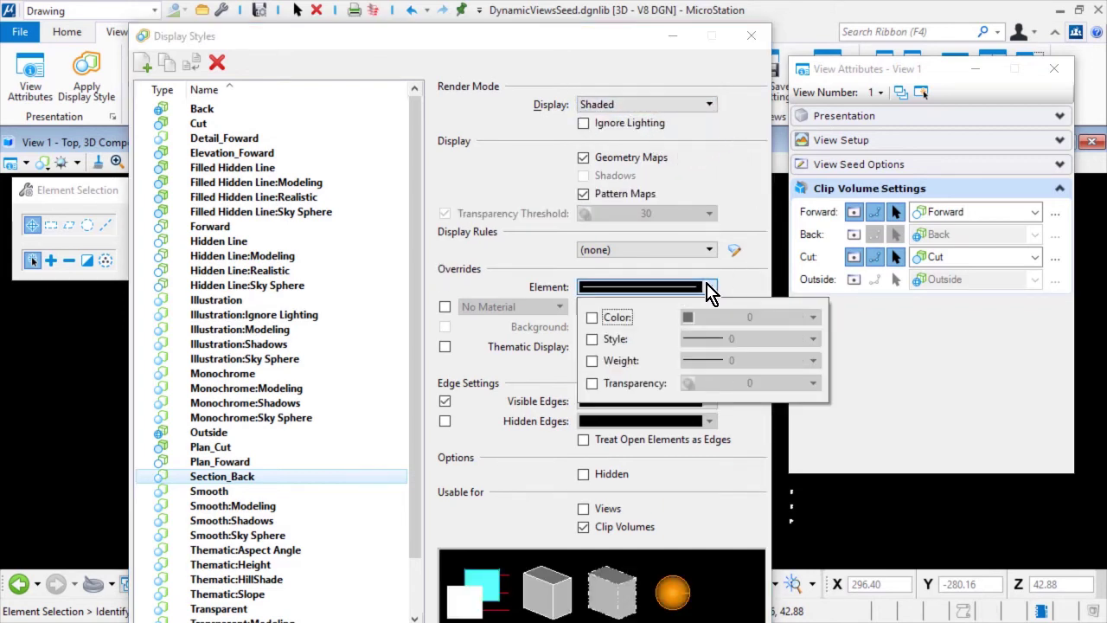
pyautogui.click(618, 317)
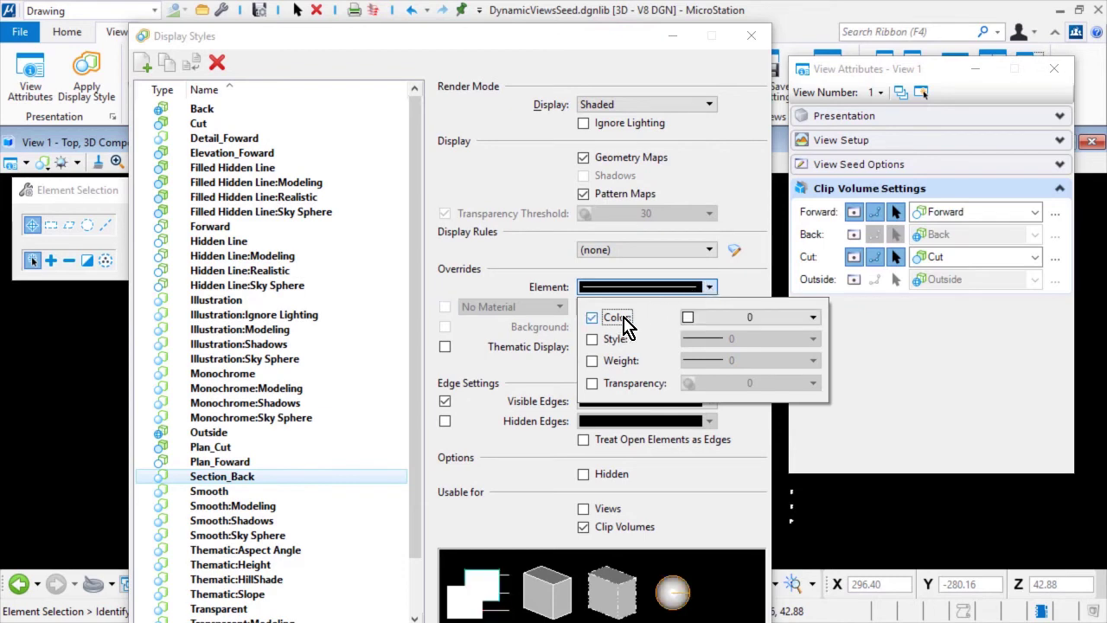
pyautogui.click(723, 320)
pyautogui.click(809, 291)
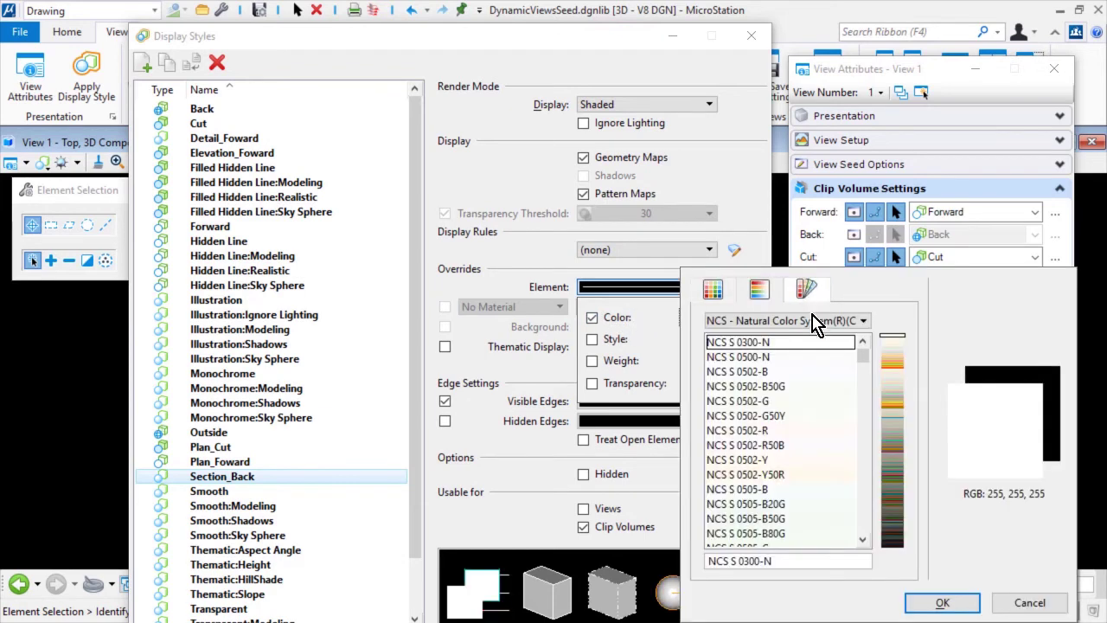
pyautogui.click(815, 322)
pyautogui.moveTo(872, 360); pyautogui.dragTo(876, 470)
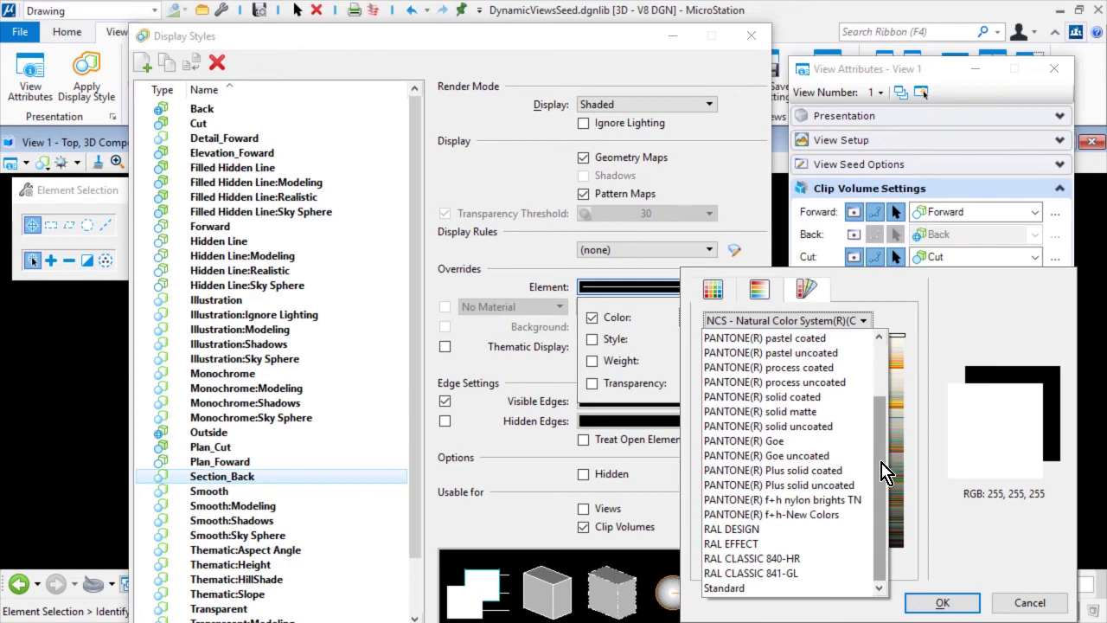
pyautogui.click(754, 587)
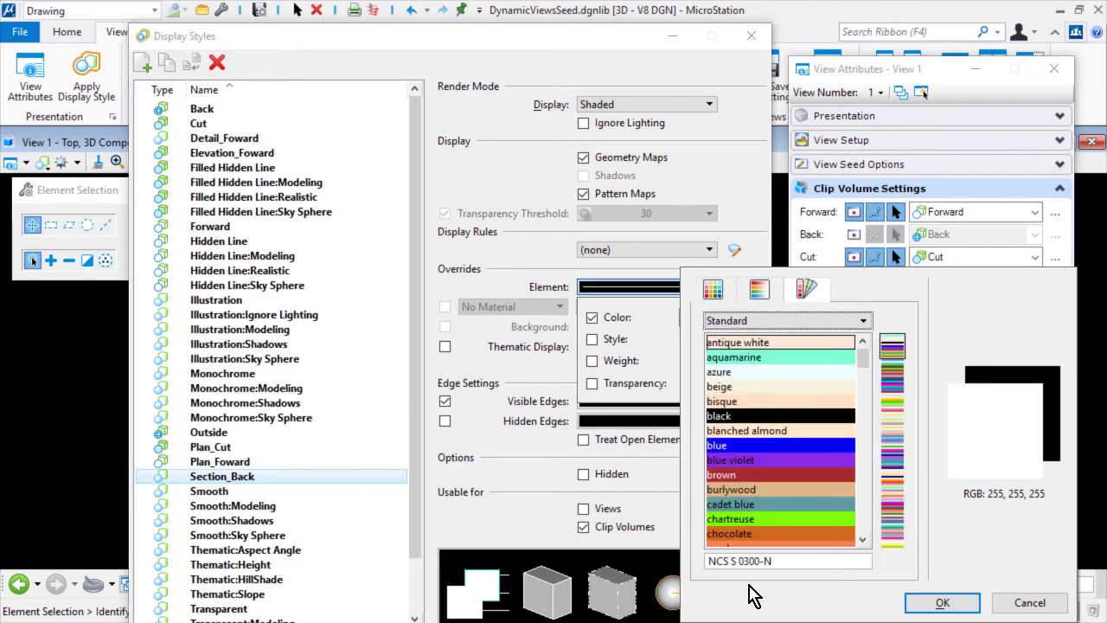
pyautogui.moveTo(863, 352); pyautogui.dragTo(875, 484)
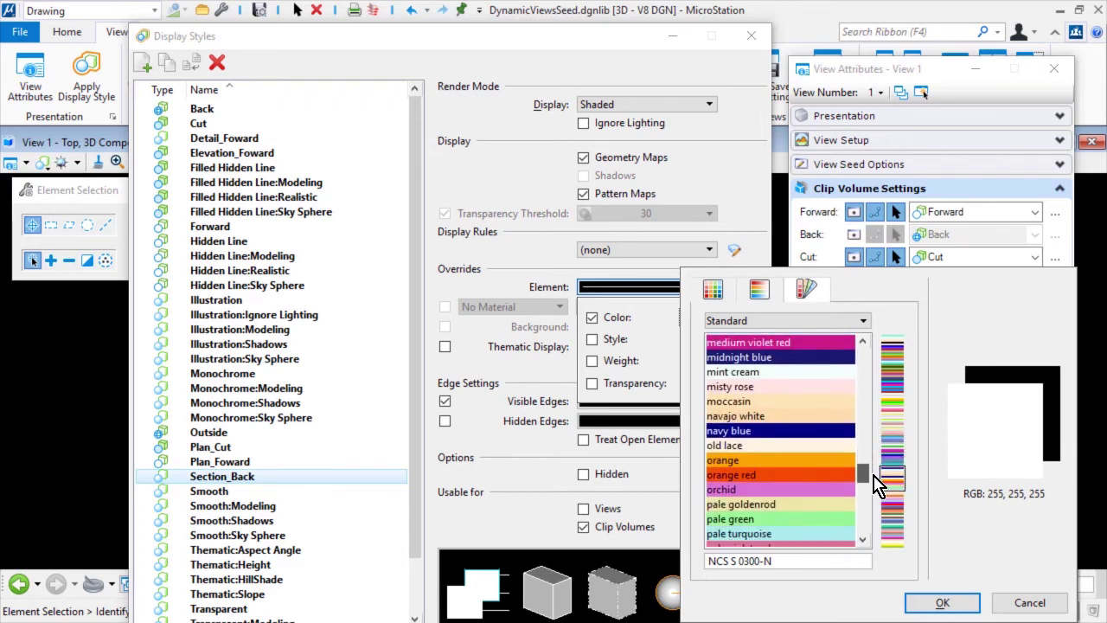
pyautogui.click(843, 485)
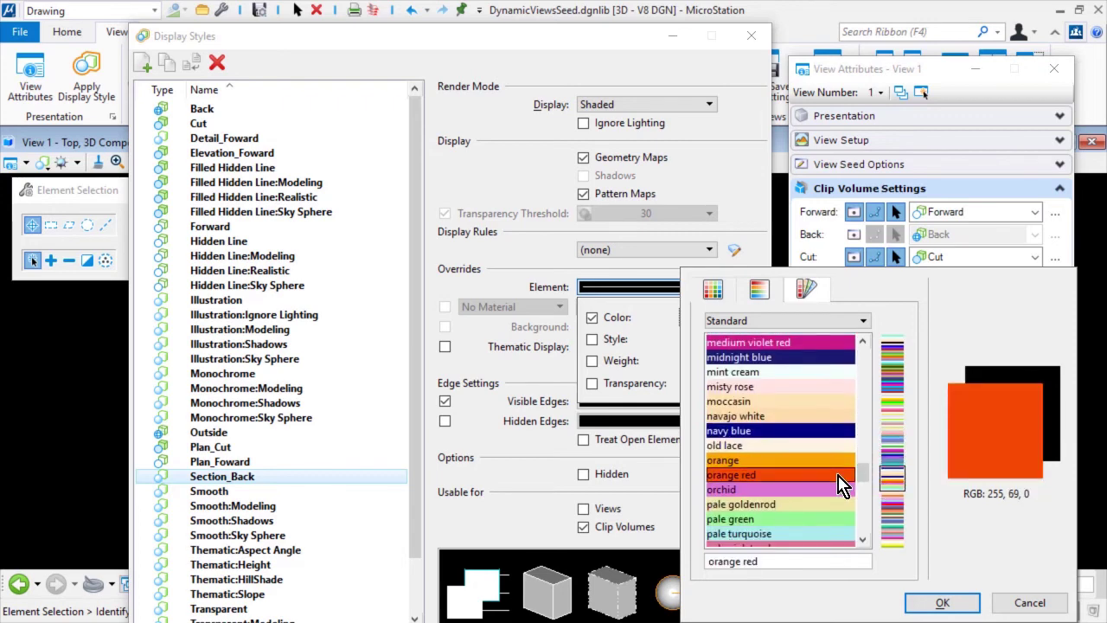
pyautogui.click(920, 603)
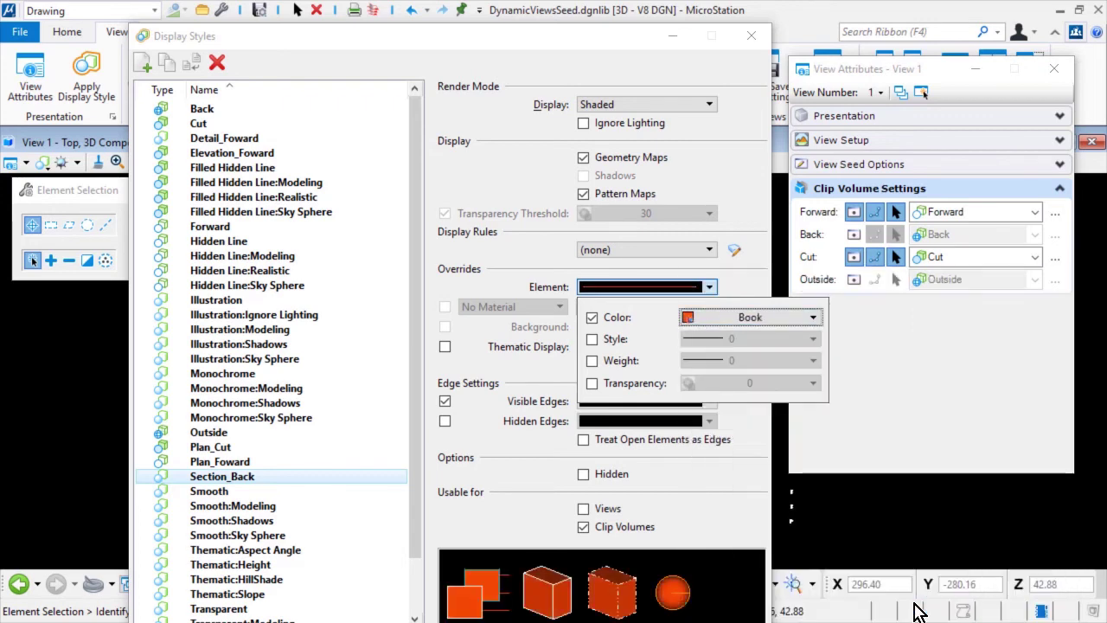
pyautogui.click(723, 533)
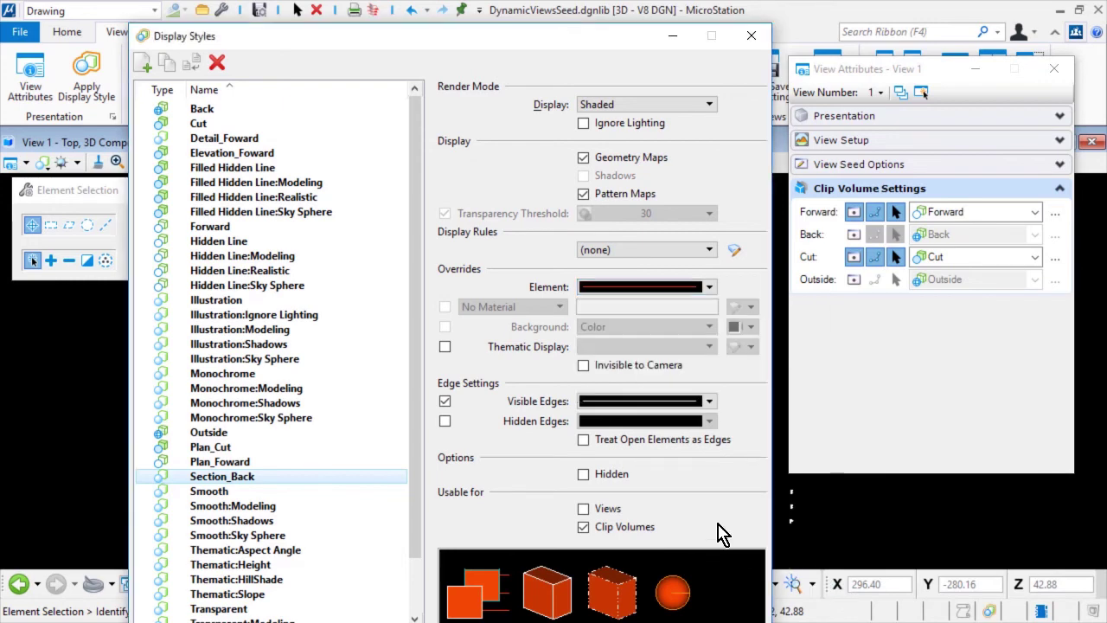
# Enable Section_Back's visible-edge colour, solid line style and weight overrides
pyautogui.click(709, 401)
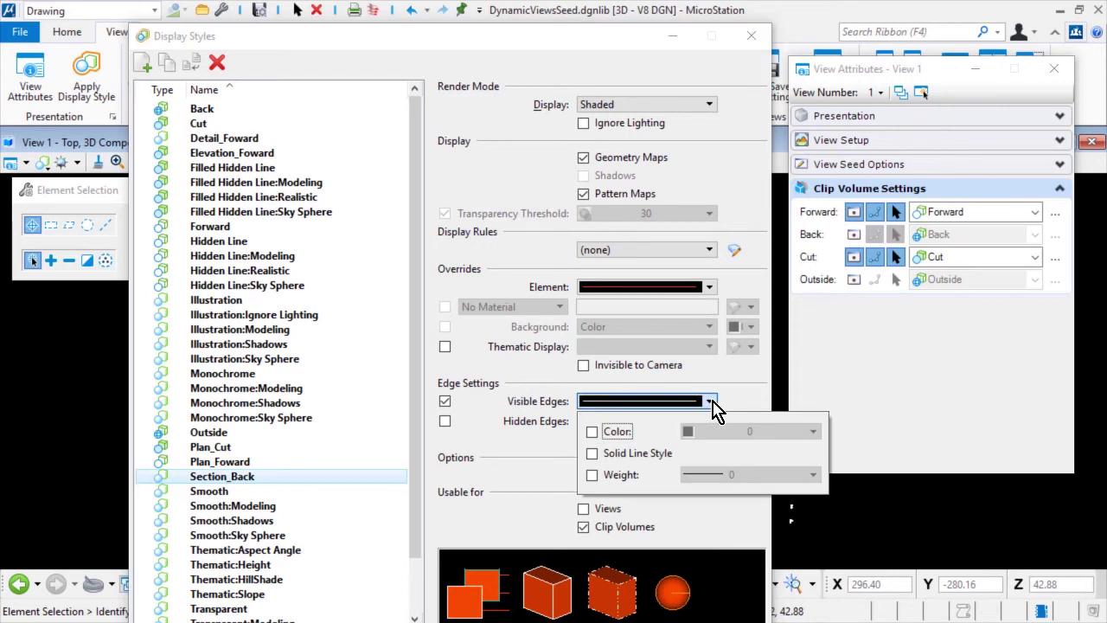
pyautogui.click(616, 431)
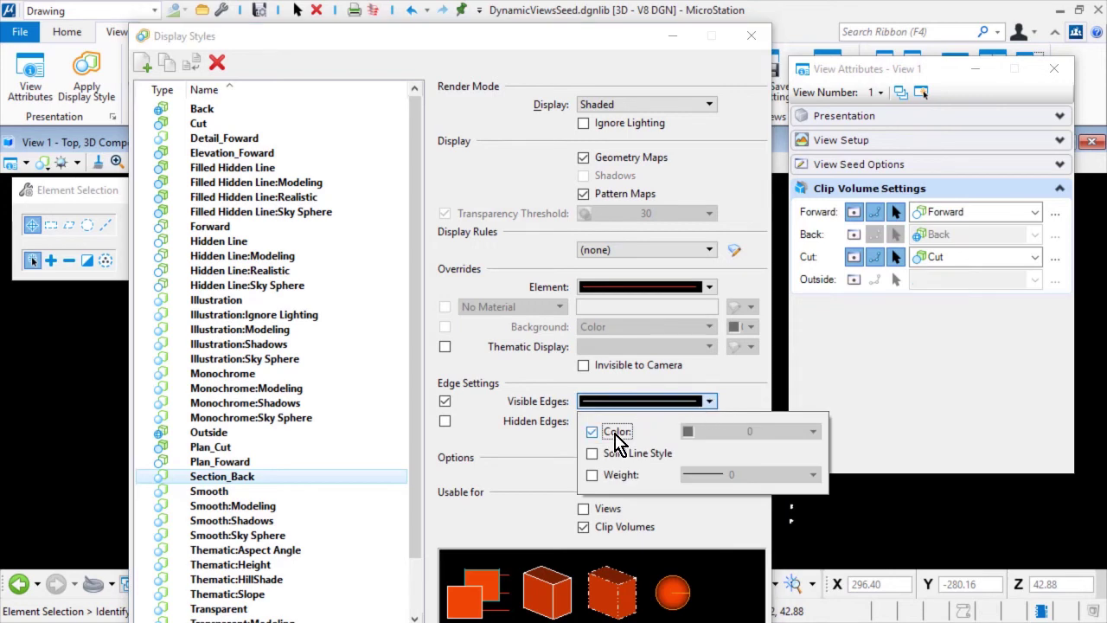
pyautogui.click(612, 453)
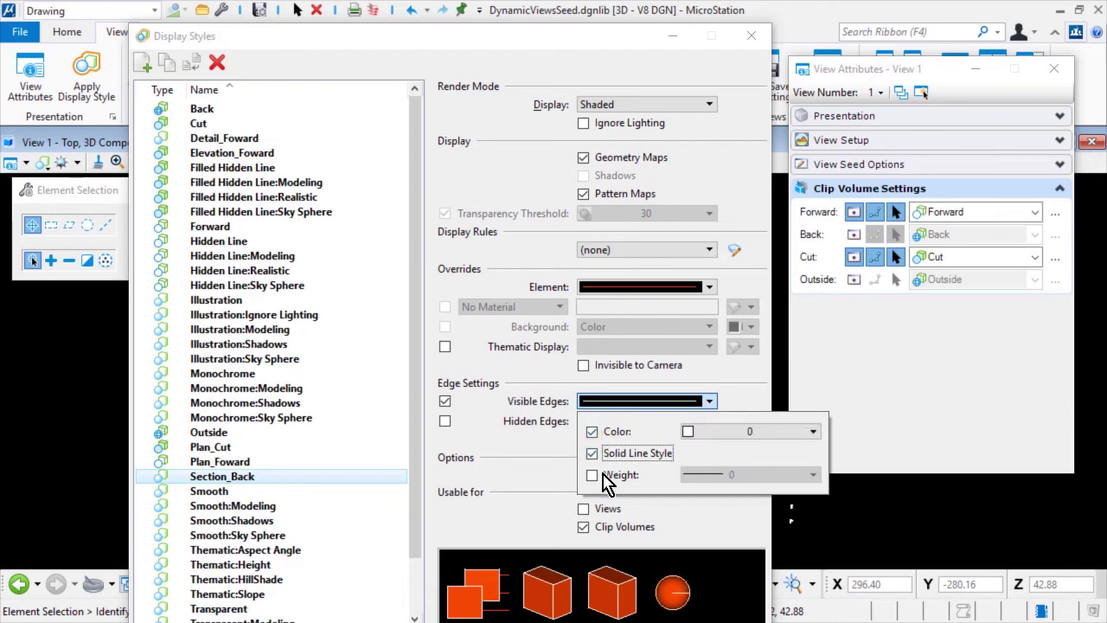
pyautogui.click(609, 475)
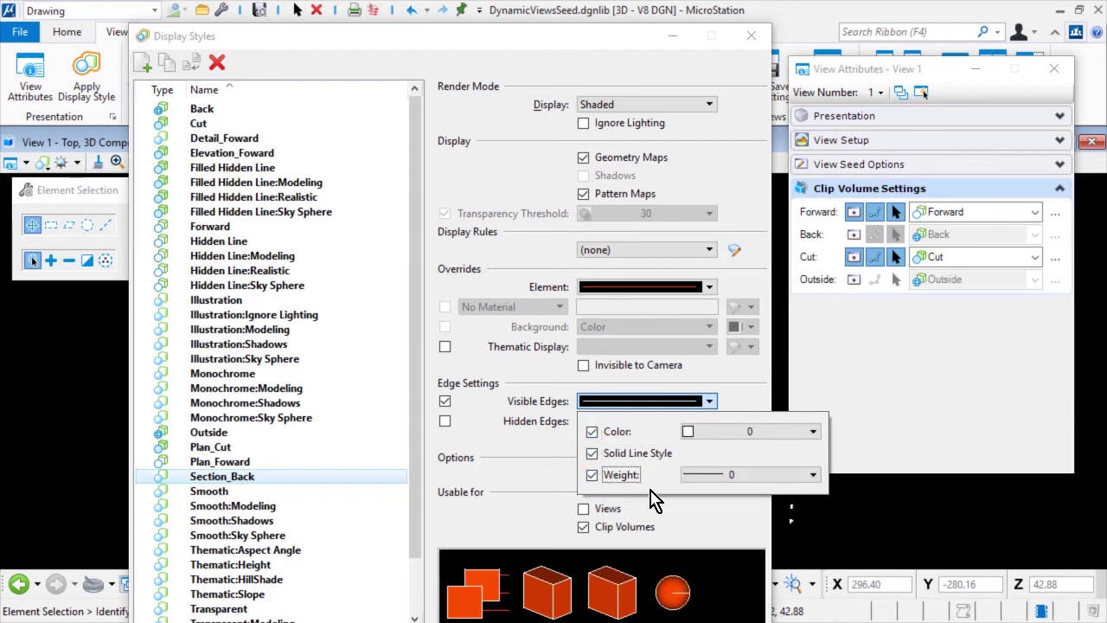
pyautogui.click(681, 522)
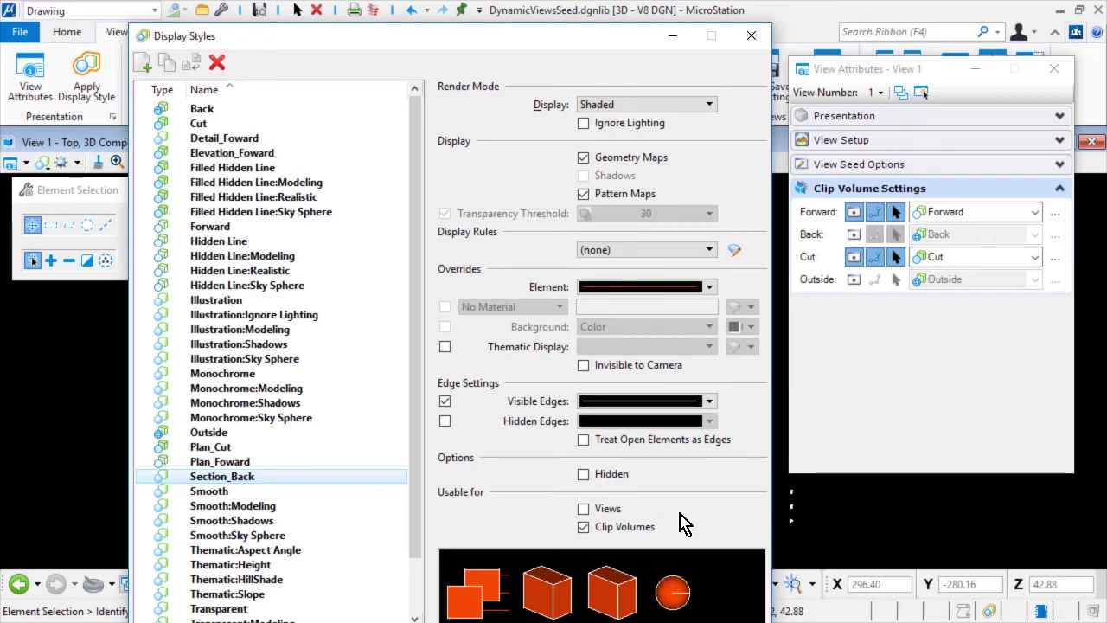
pyautogui.click(251, 126)
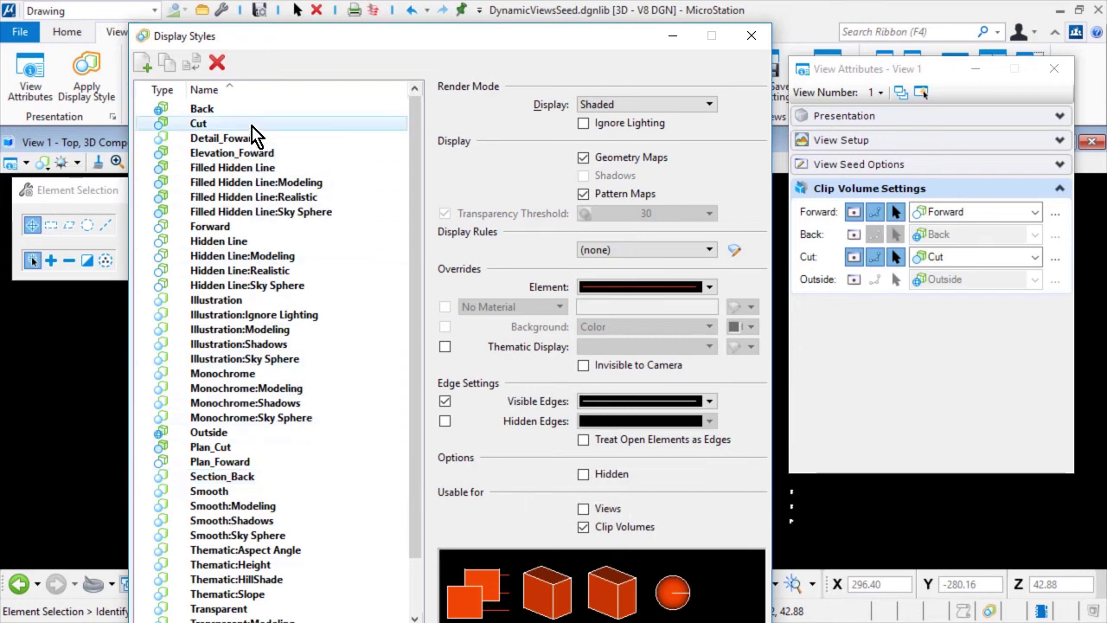
# Duplicate the Cut display style and rename the copy Section_Cut
pyautogui.click(171, 66)
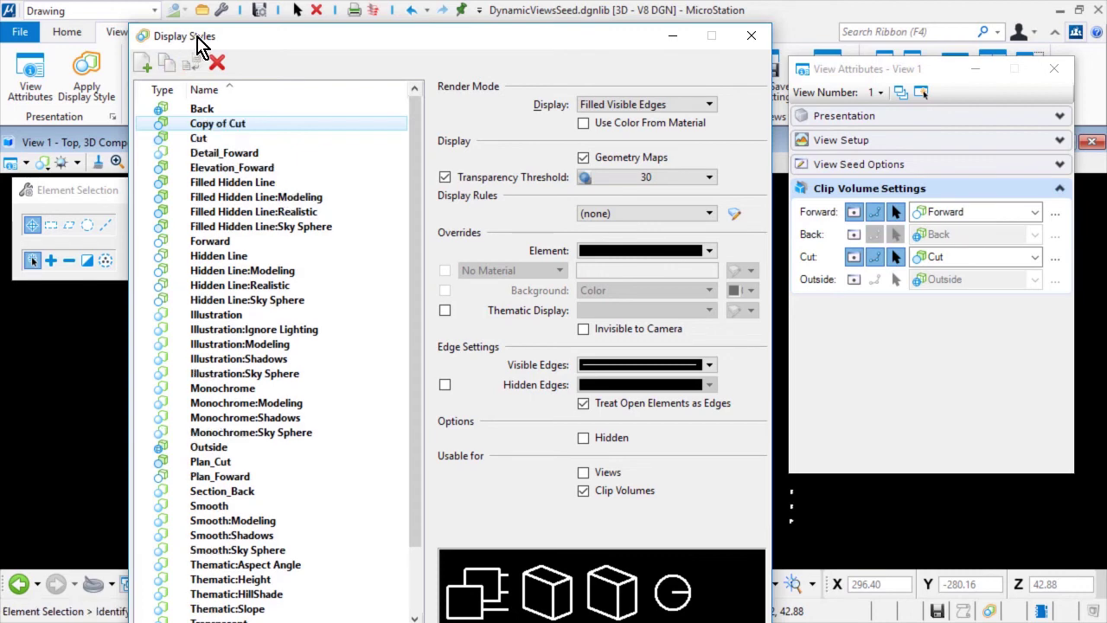
pyautogui.click(292, 124)
pyautogui.write('Section_C')
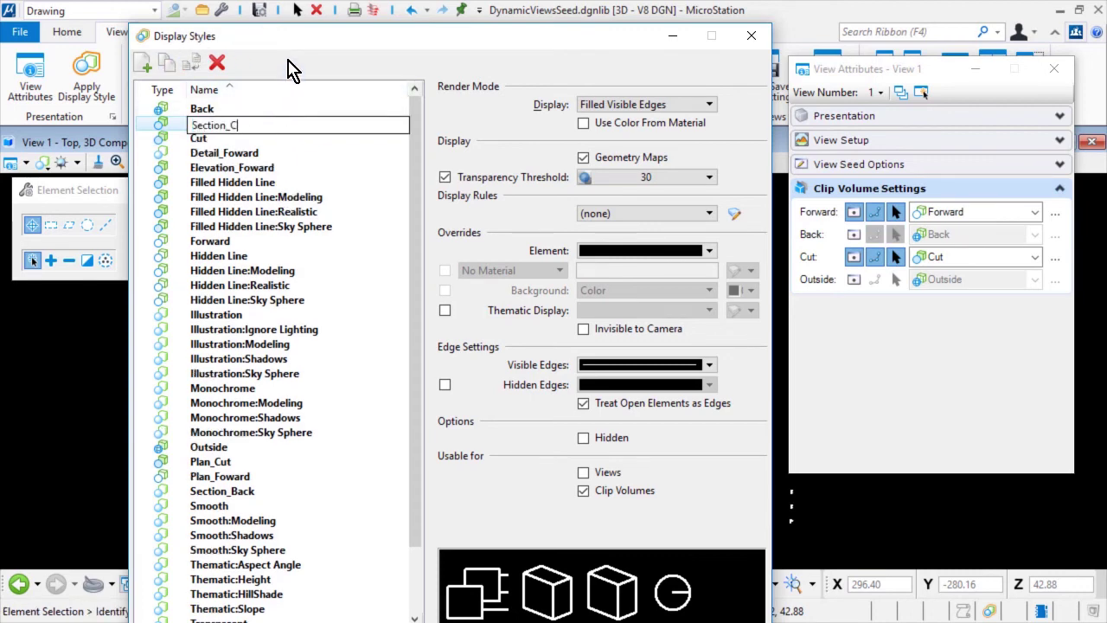
pyautogui.write('ut')
pyautogui.press('Return')
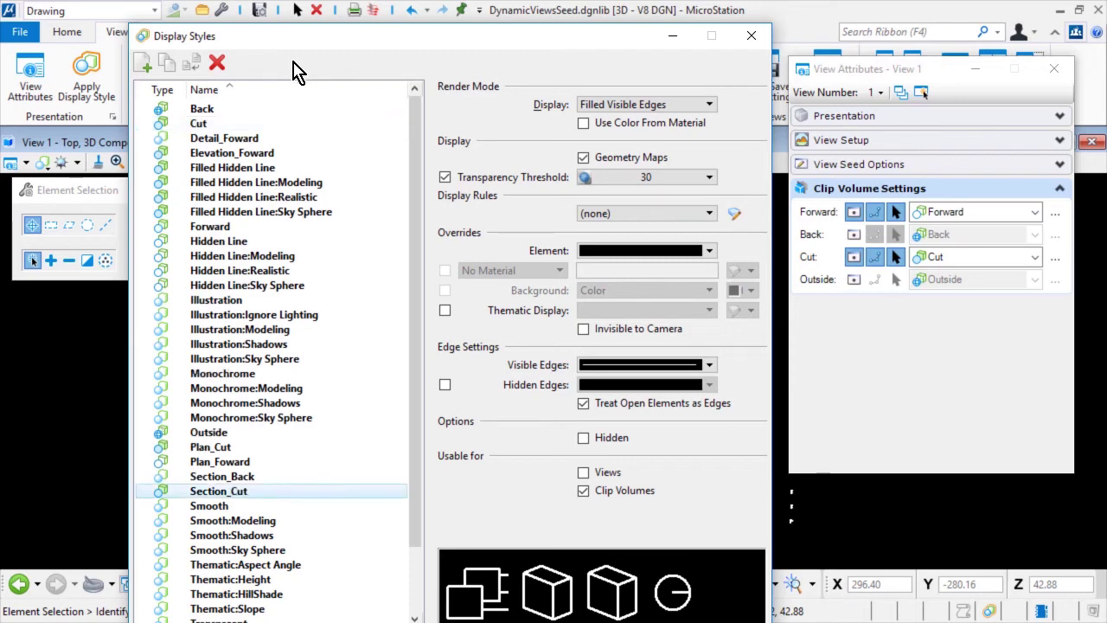
# Set Section_Cut's element colour override to burlywood from the Standard colour book
pyautogui.click(709, 253)
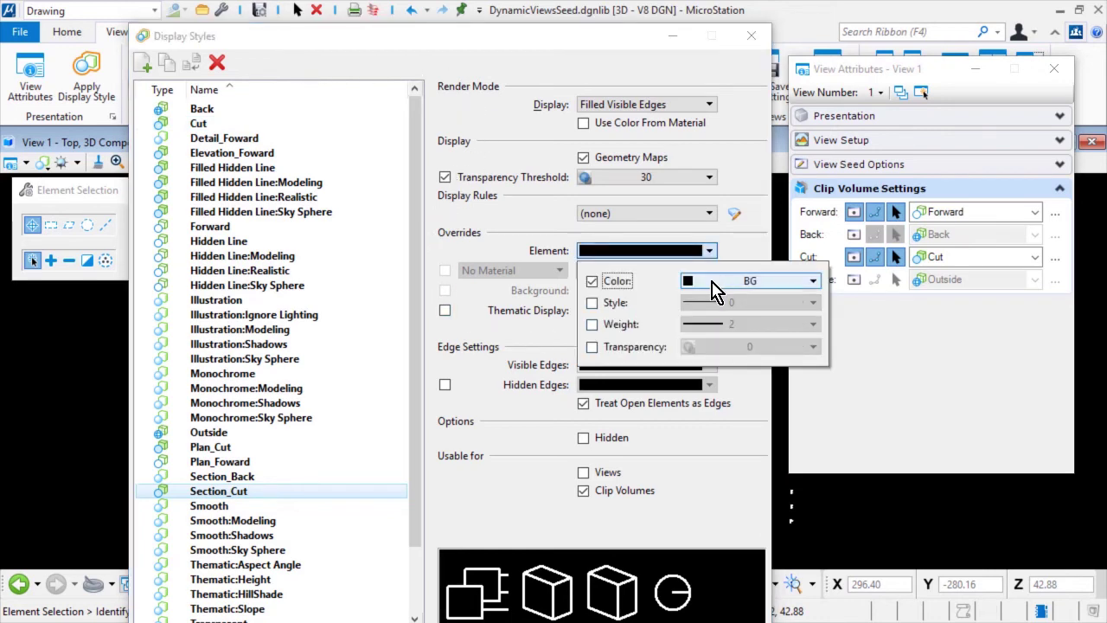
pyautogui.click(723, 283)
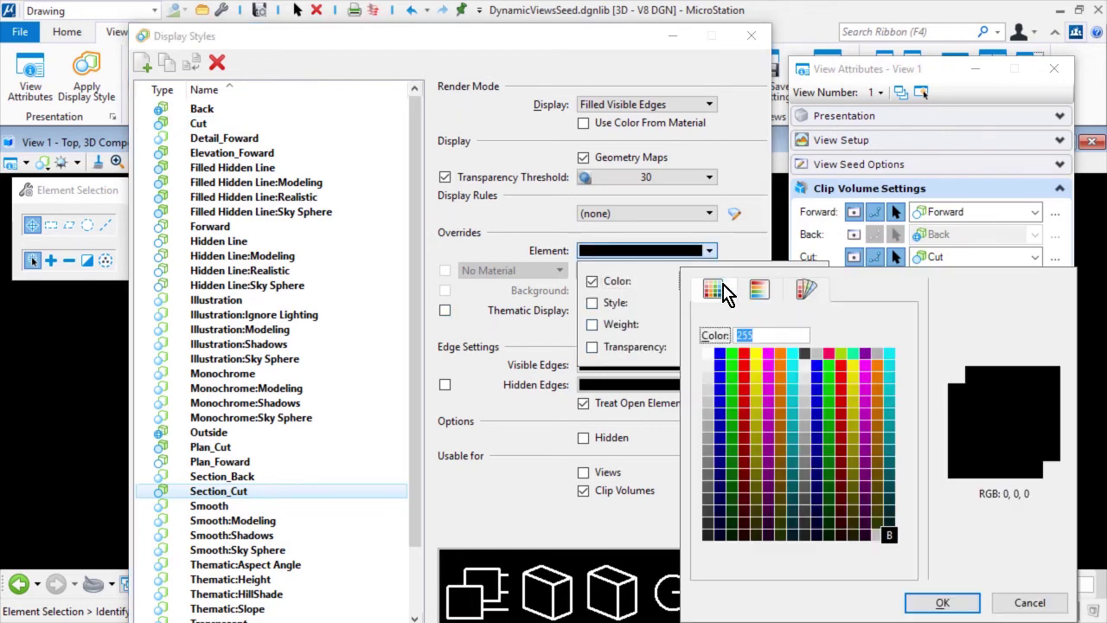
pyautogui.click(806, 290)
pyautogui.click(860, 322)
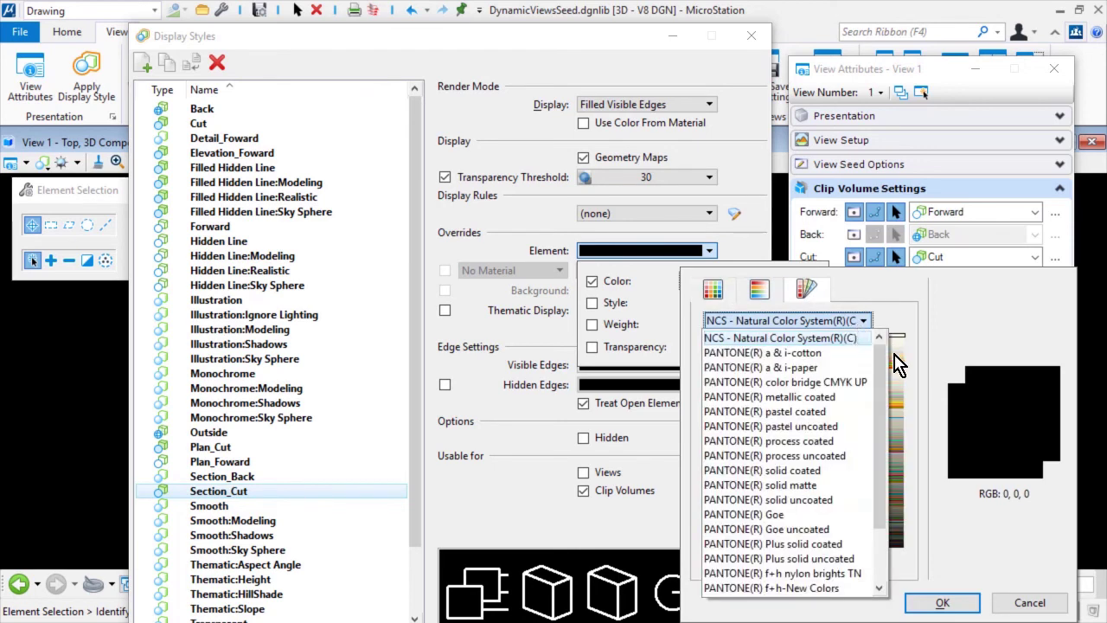
pyautogui.moveTo(890, 359); pyautogui.dragTo(888, 474)
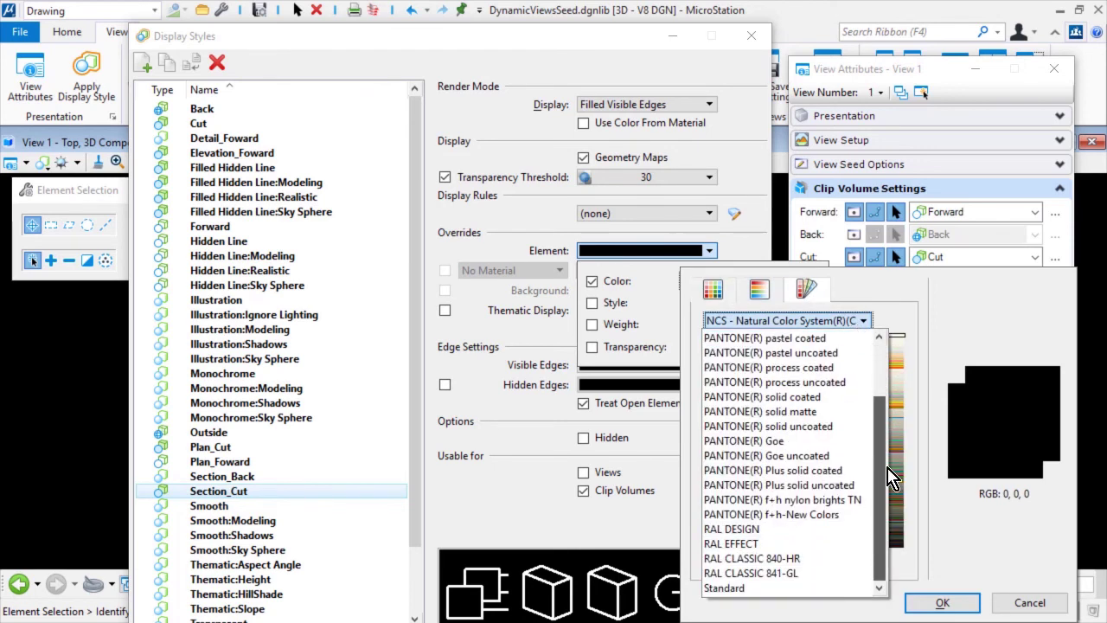
pyautogui.click(744, 588)
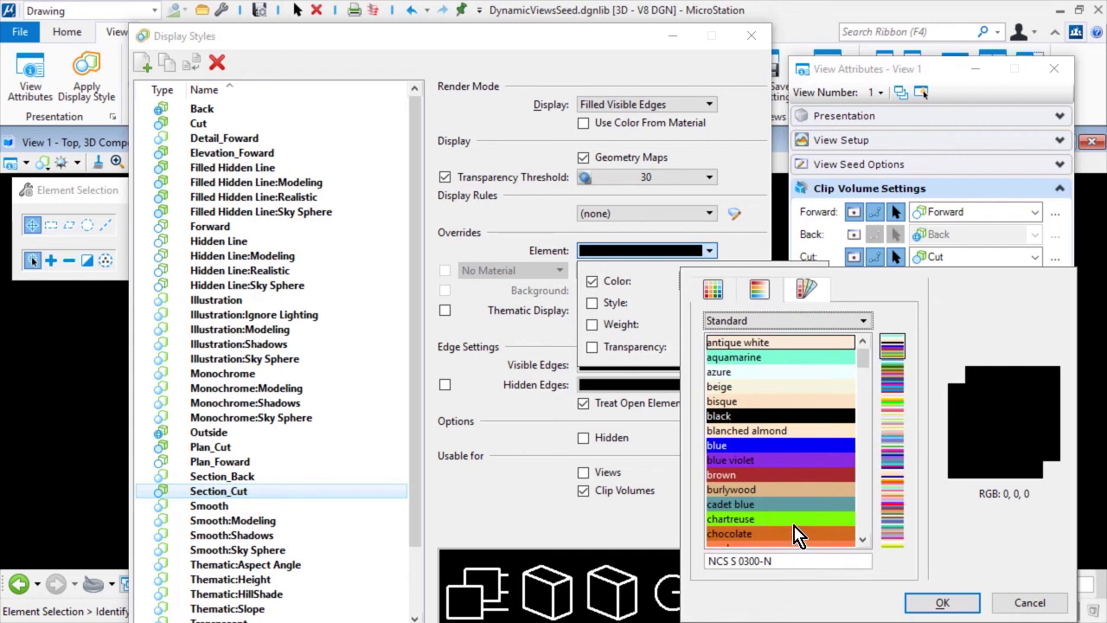
pyautogui.click(789, 490)
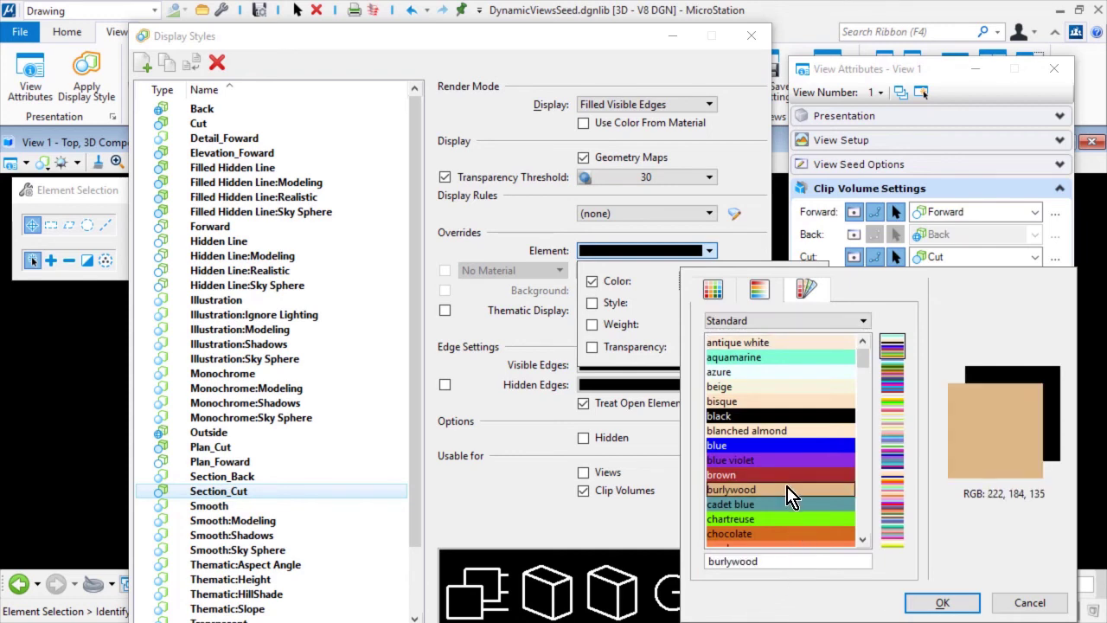
pyautogui.click(933, 603)
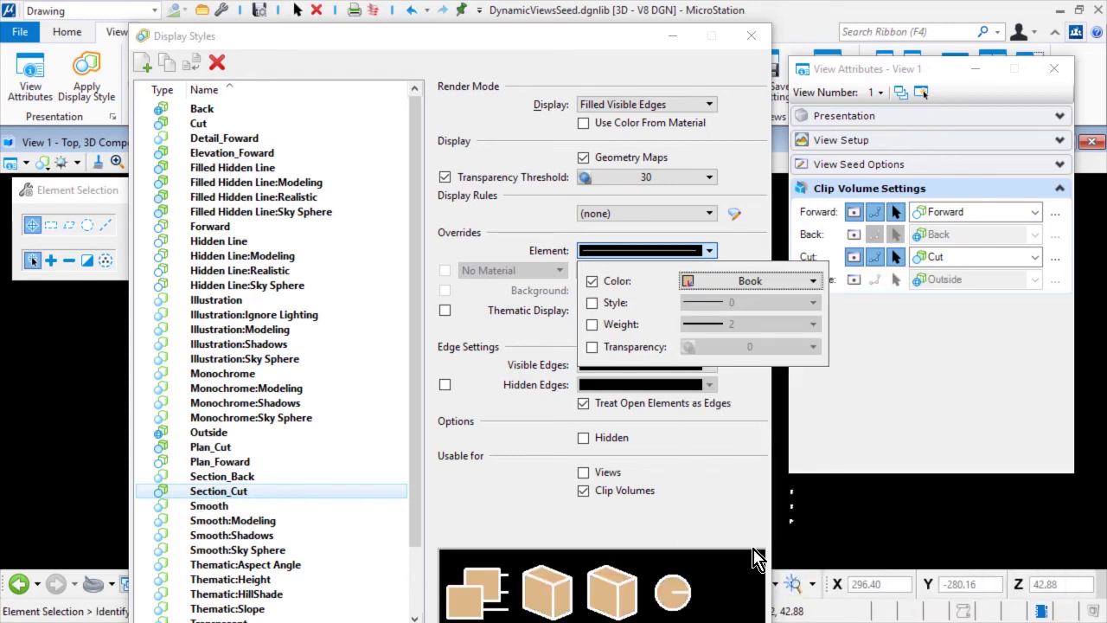
pyautogui.click(719, 505)
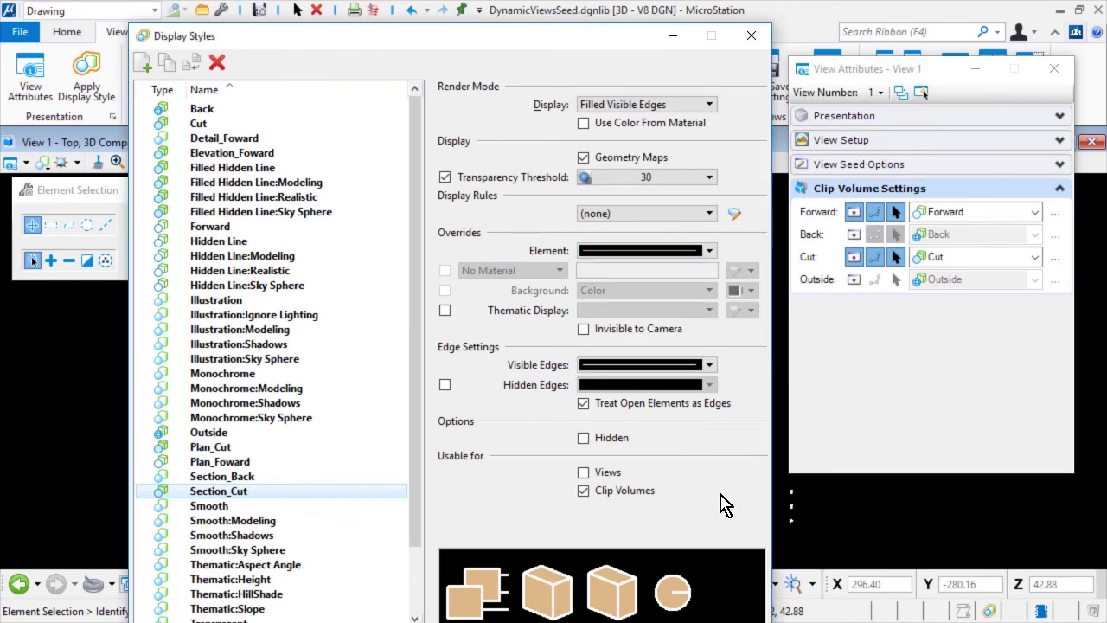
# Set Section_Cut's visible-edge weight override to 0, then select the Forward style
pyautogui.click(713, 365)
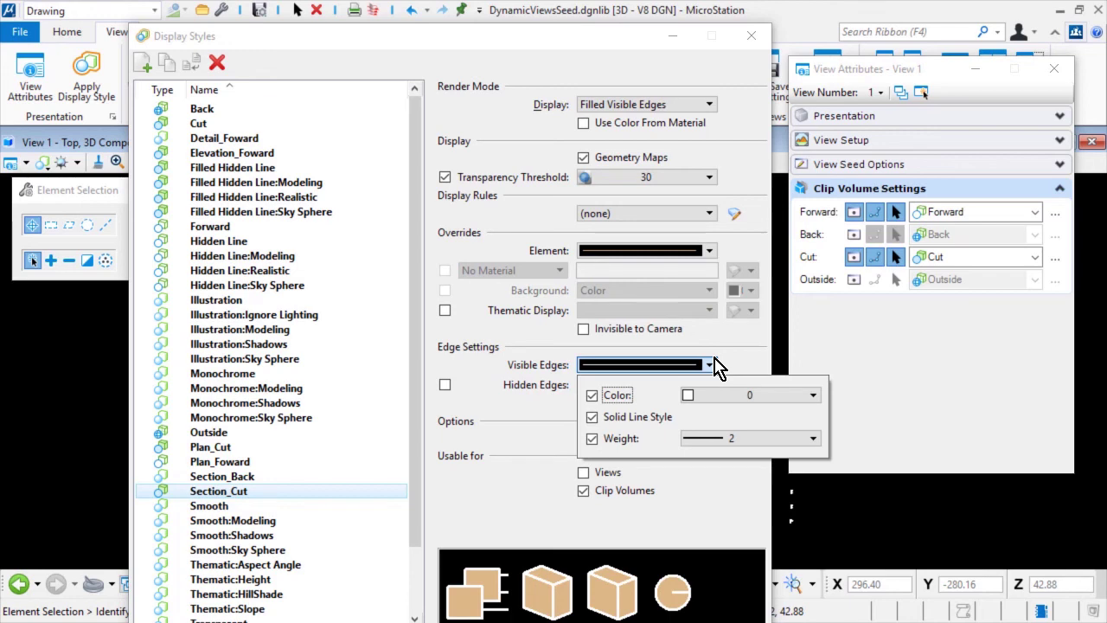
pyautogui.click(699, 442)
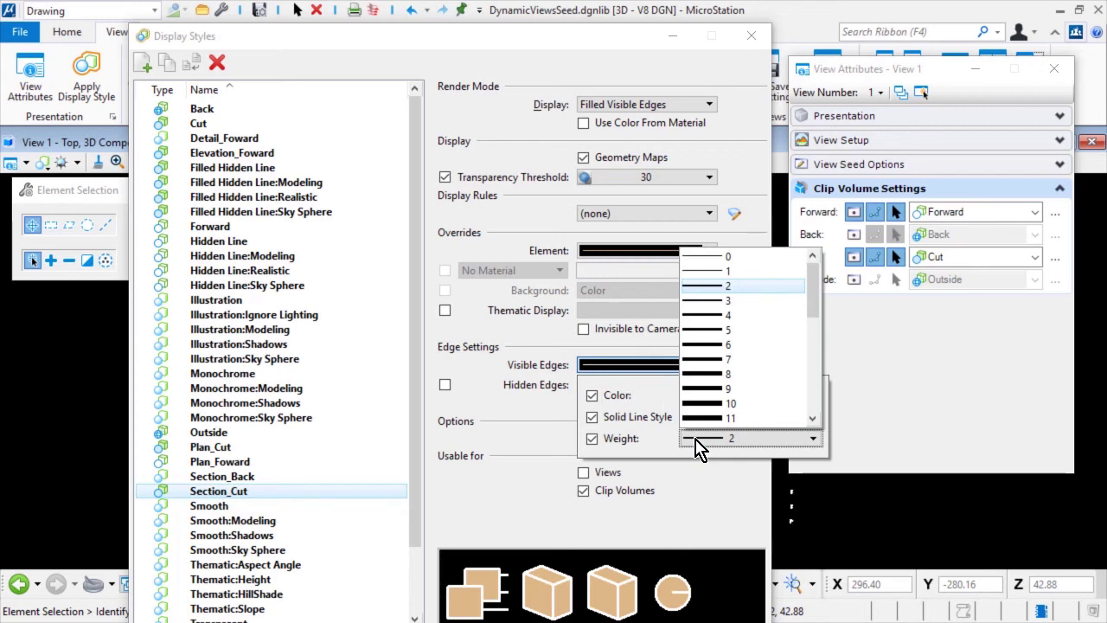
pyautogui.click(745, 258)
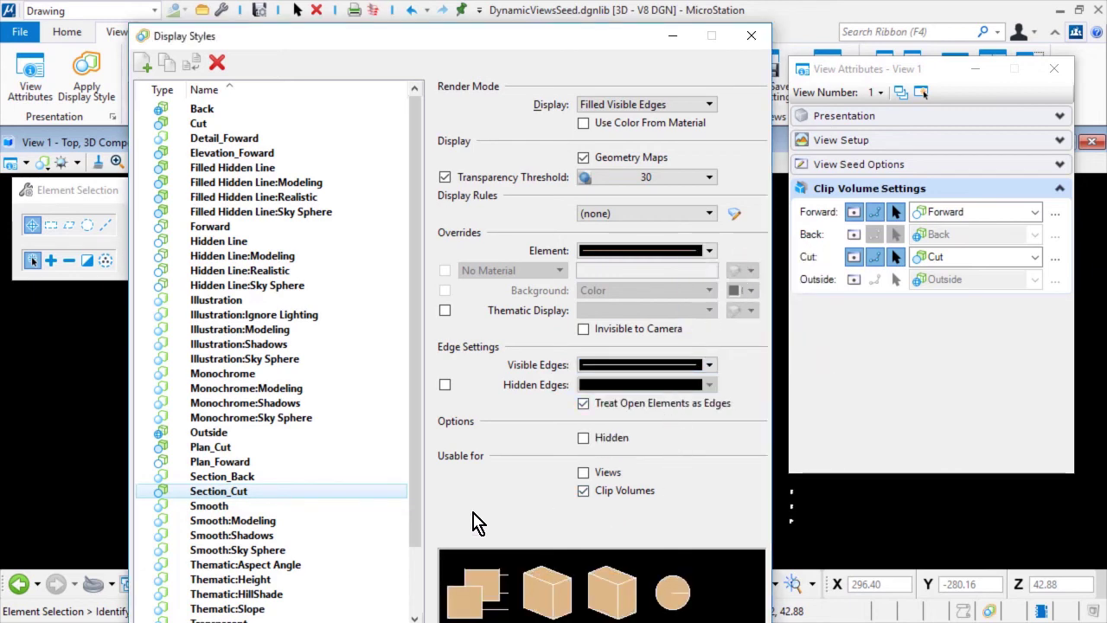
pyautogui.click(275, 227)
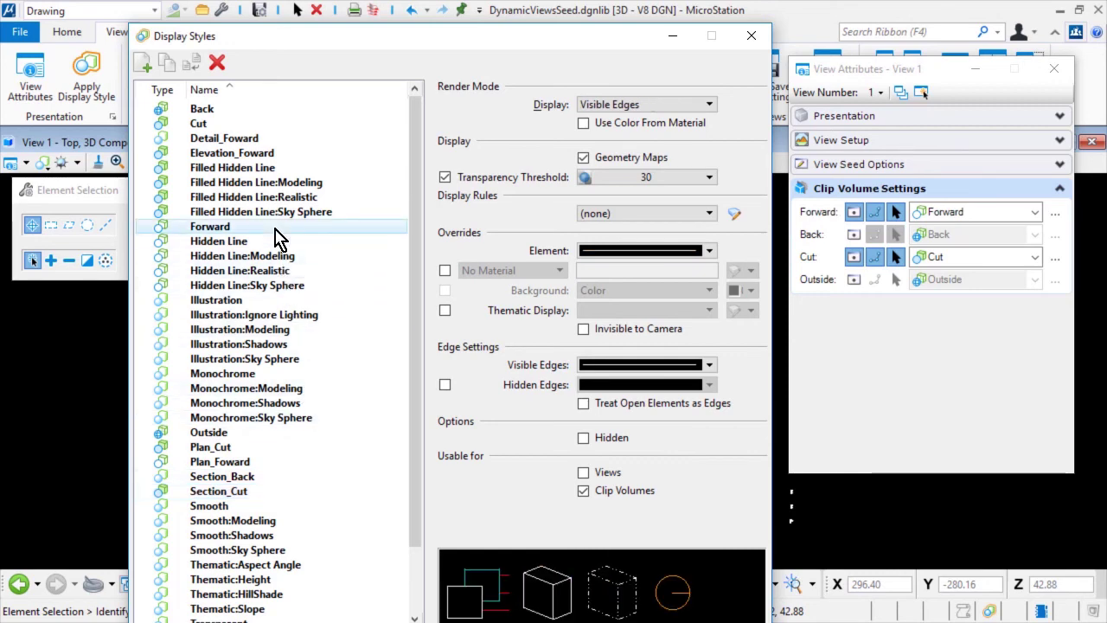
# Duplicate the Forward style as Section_Foward and set its render mode to Shaded
pyautogui.click(167, 62)
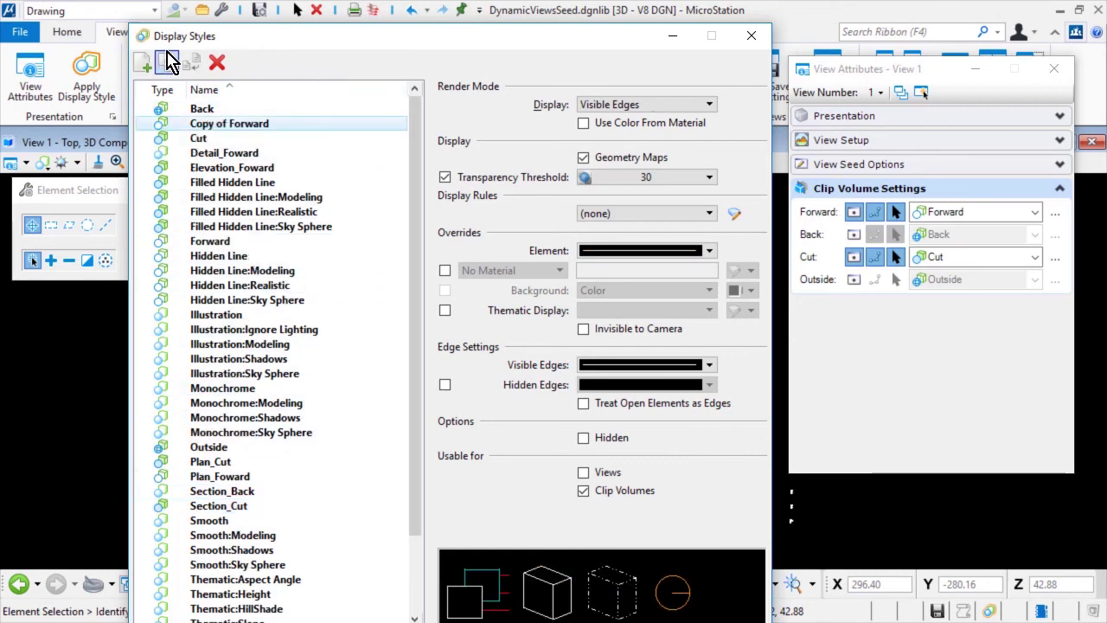
pyautogui.click(284, 125)
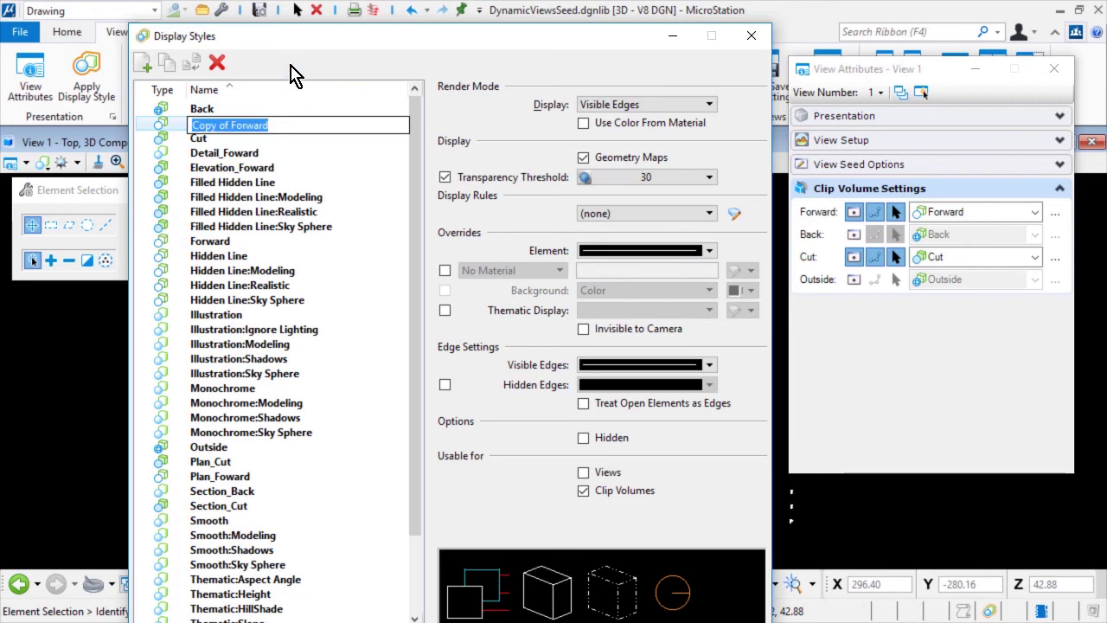
pyautogui.write('Sectio')
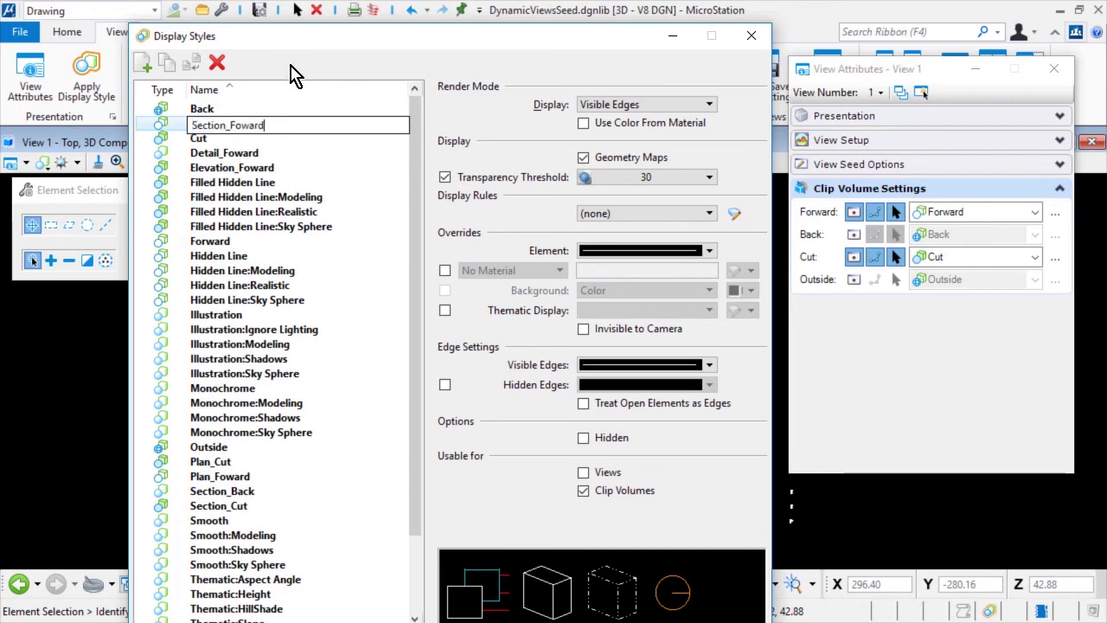
pyautogui.write('n_Foward')
pyautogui.press('Return')
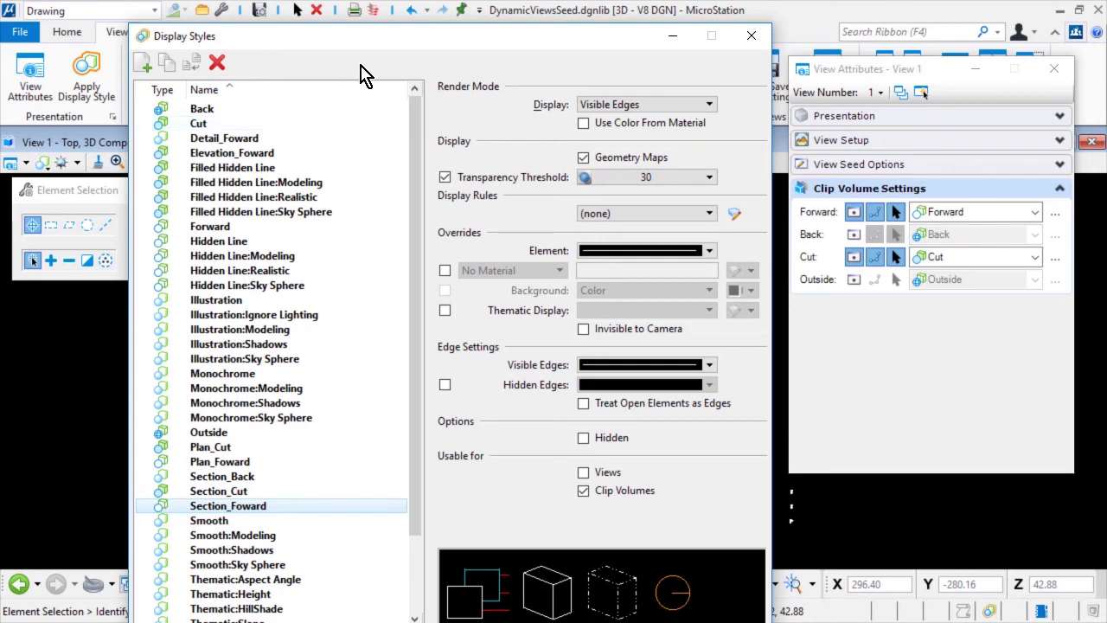
pyautogui.click(641, 104)
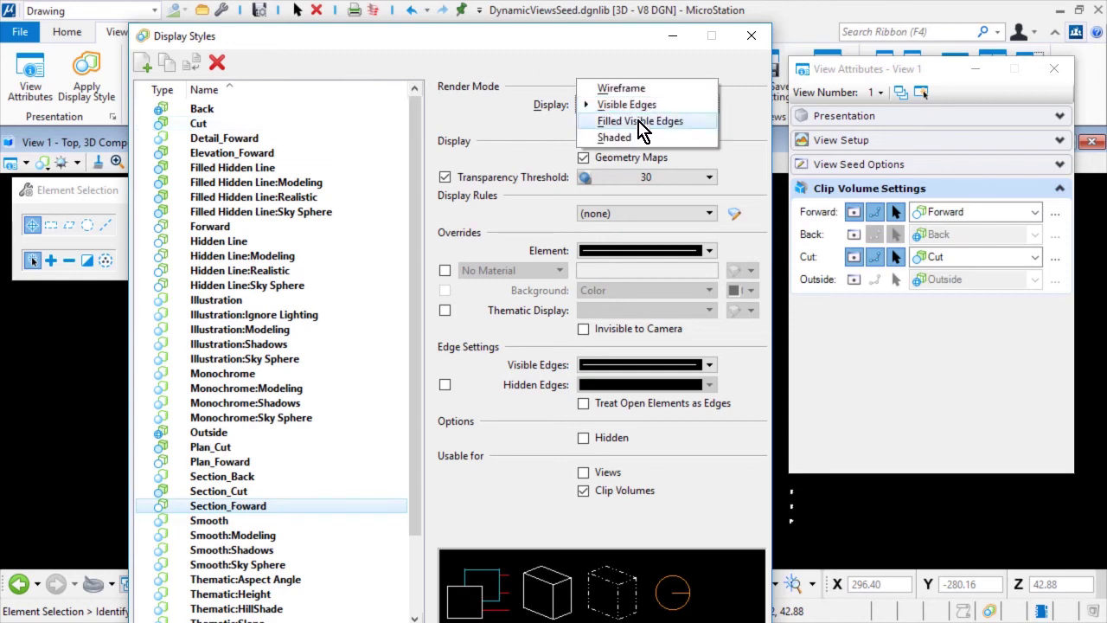
pyautogui.click(644, 138)
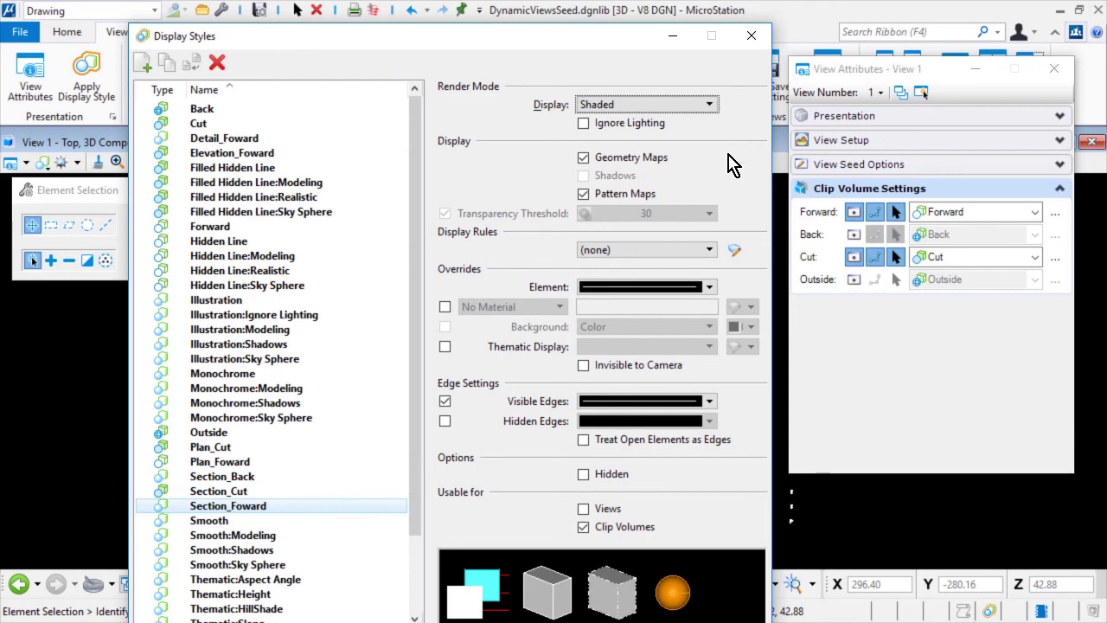
# Override Section_Foward's element colour with true colour RGB 245, 245, 245
pyautogui.click(710, 288)
pyautogui.click(624, 320)
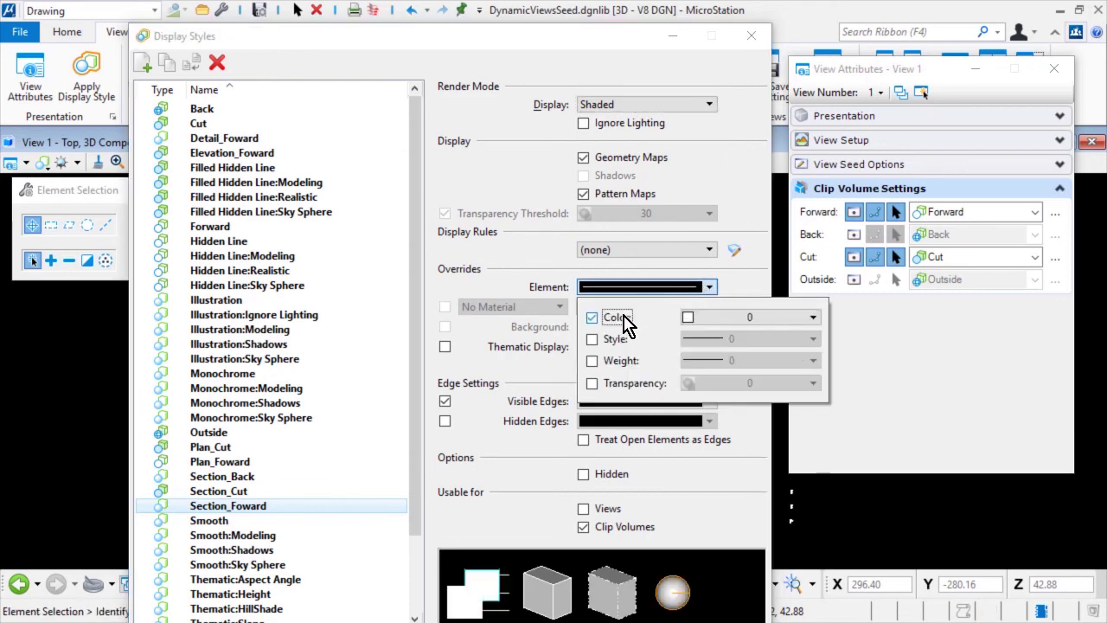
pyautogui.click(699, 320)
pyautogui.click(758, 288)
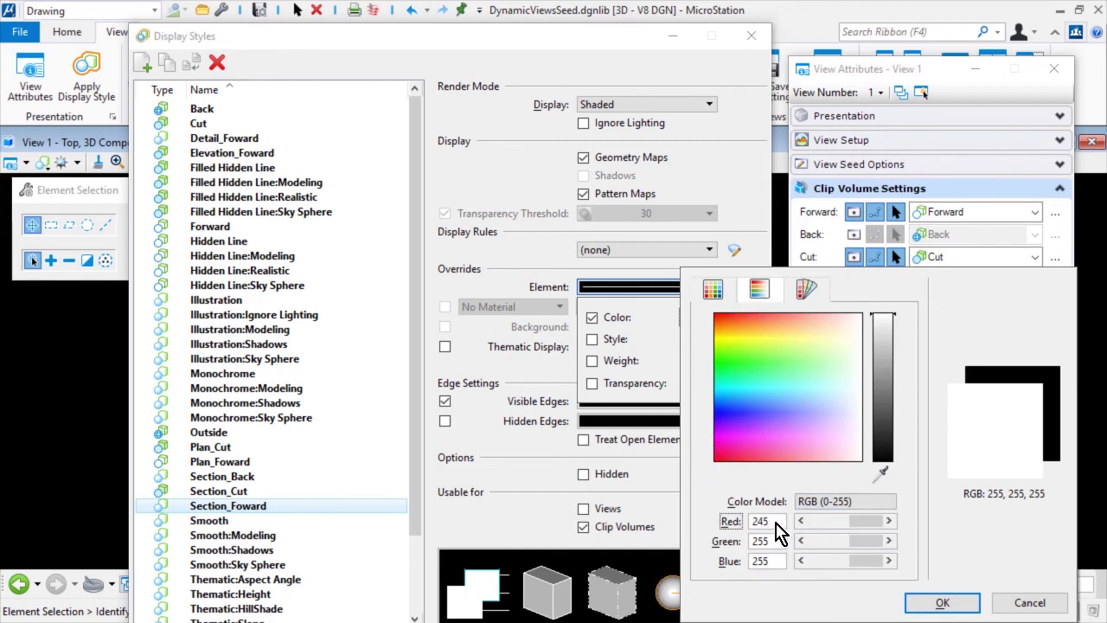
pyautogui.press('Tab')
pyautogui.write('24')
pyautogui.press('Tab')
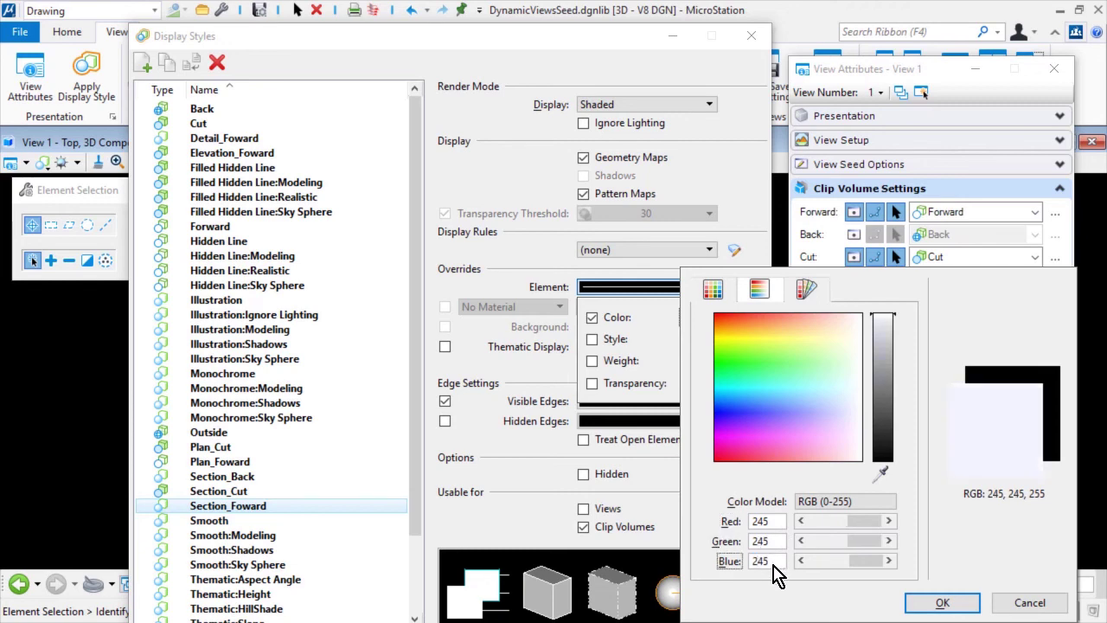
pyautogui.click(920, 602)
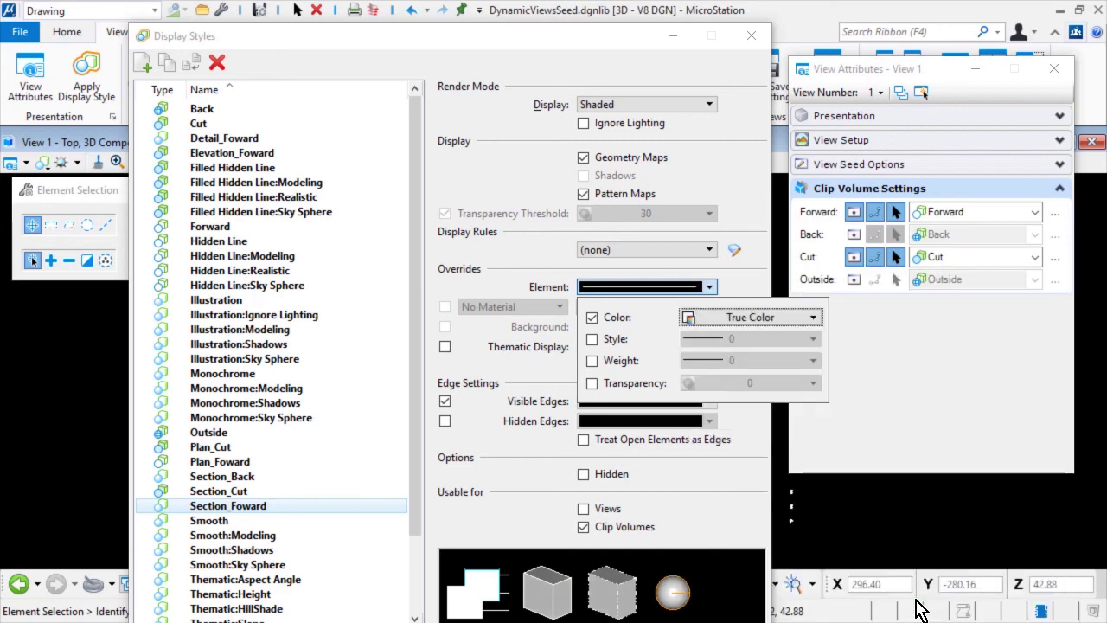
# Add element overrides of line style 2, weight 0 and transparency 90 to Section_Foward
pyautogui.click(612, 346)
pyautogui.click(703, 341)
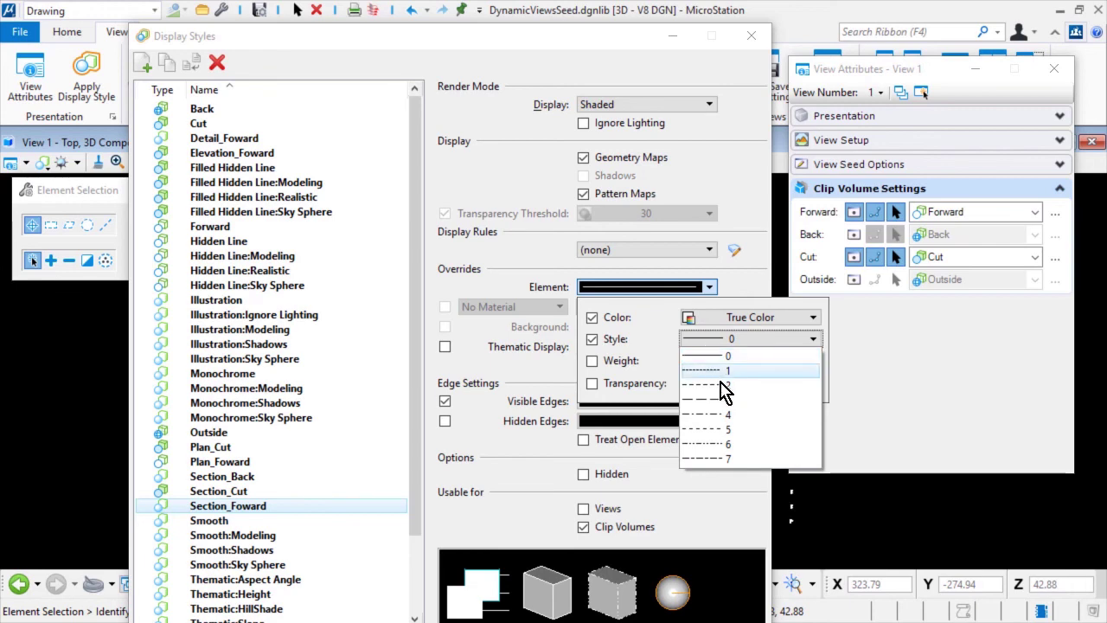
pyautogui.click(721, 383)
pyautogui.click(629, 358)
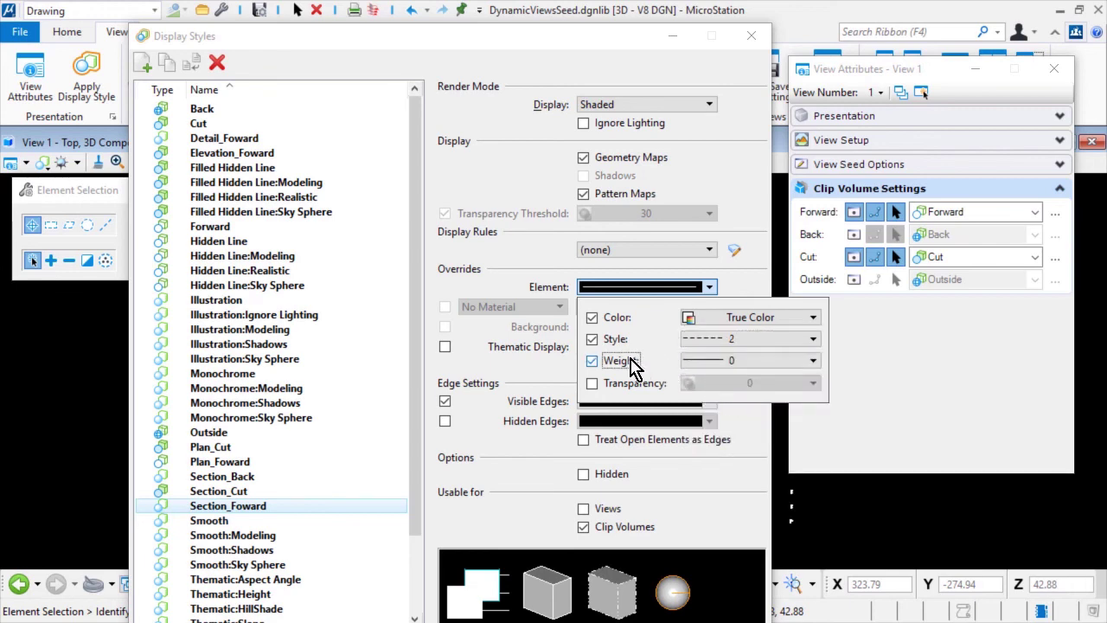
pyautogui.click(593, 383)
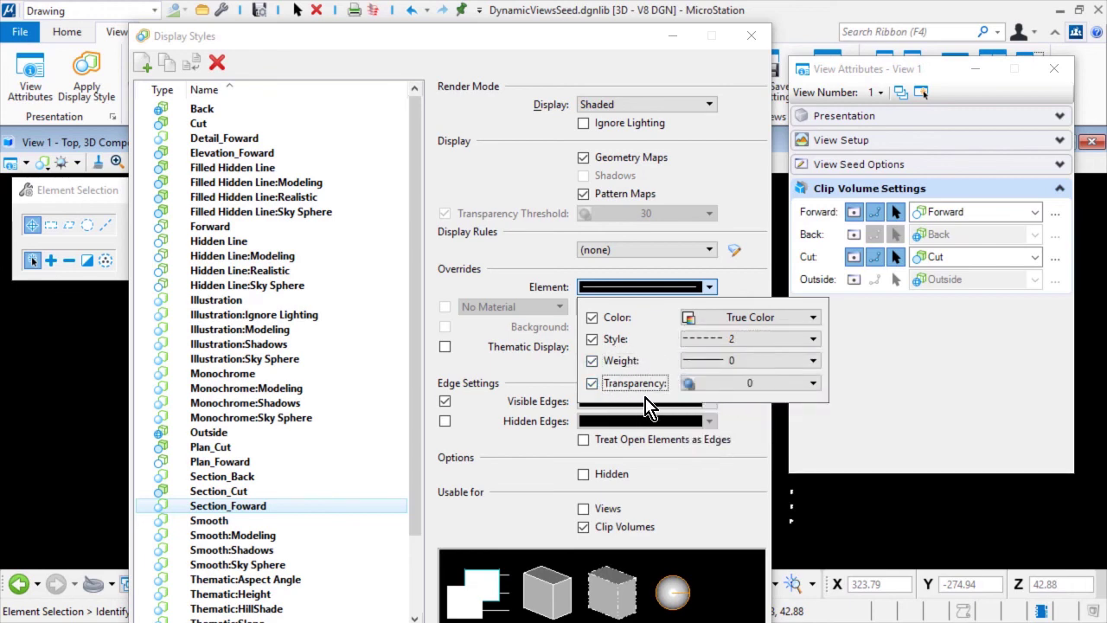
pyautogui.click(731, 383)
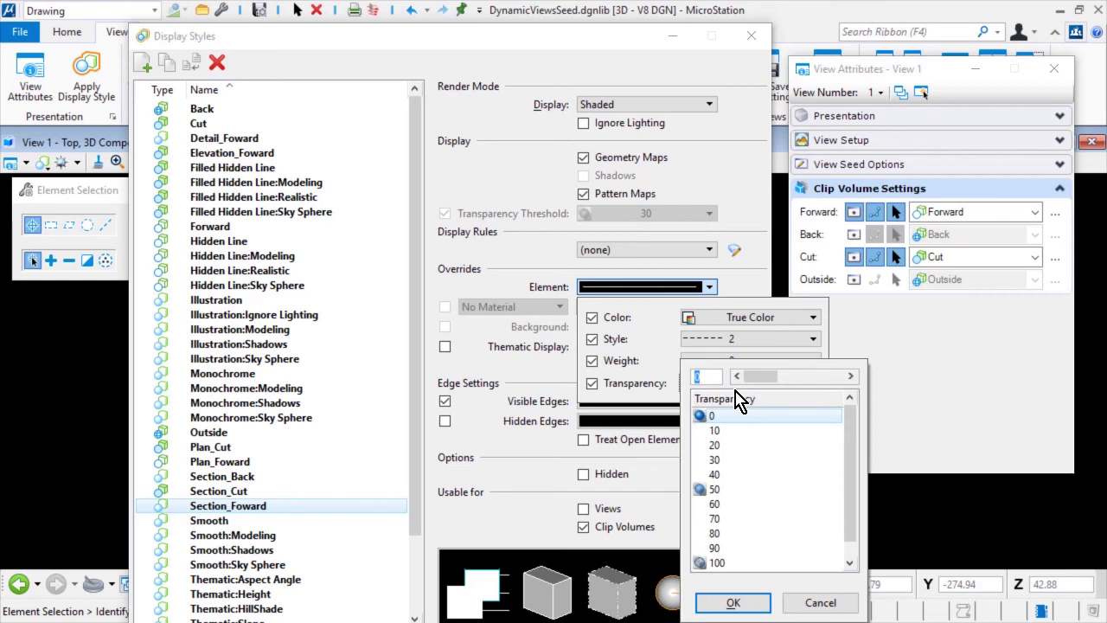
pyautogui.click(729, 550)
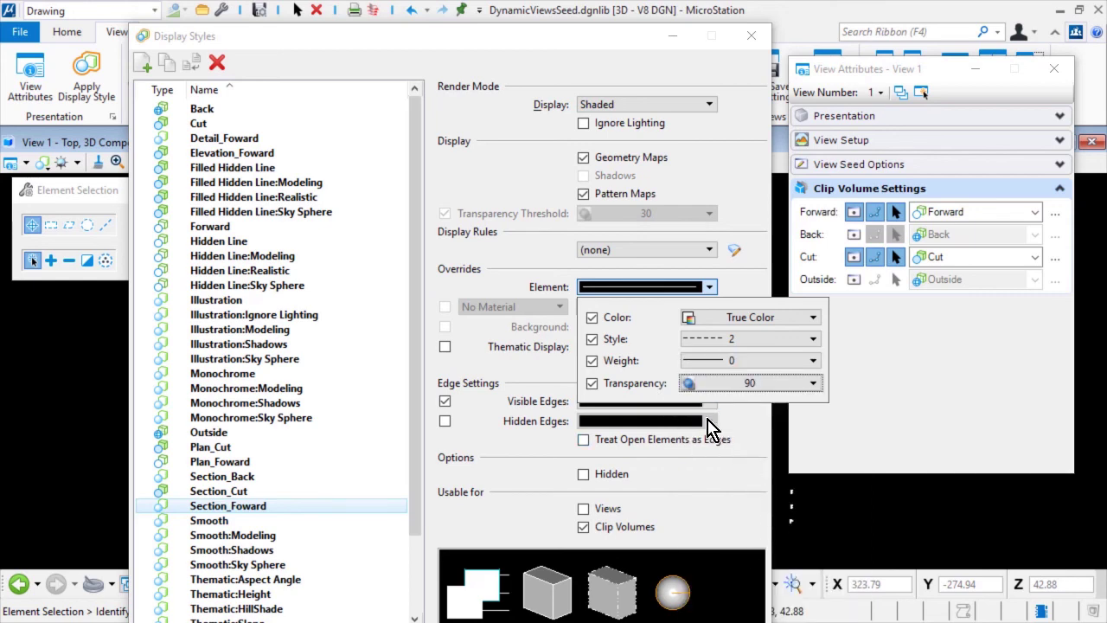
pyautogui.click(746, 427)
# Enable Section_Foward's visible-edge colour and solid line style overrides
pyautogui.click(708, 401)
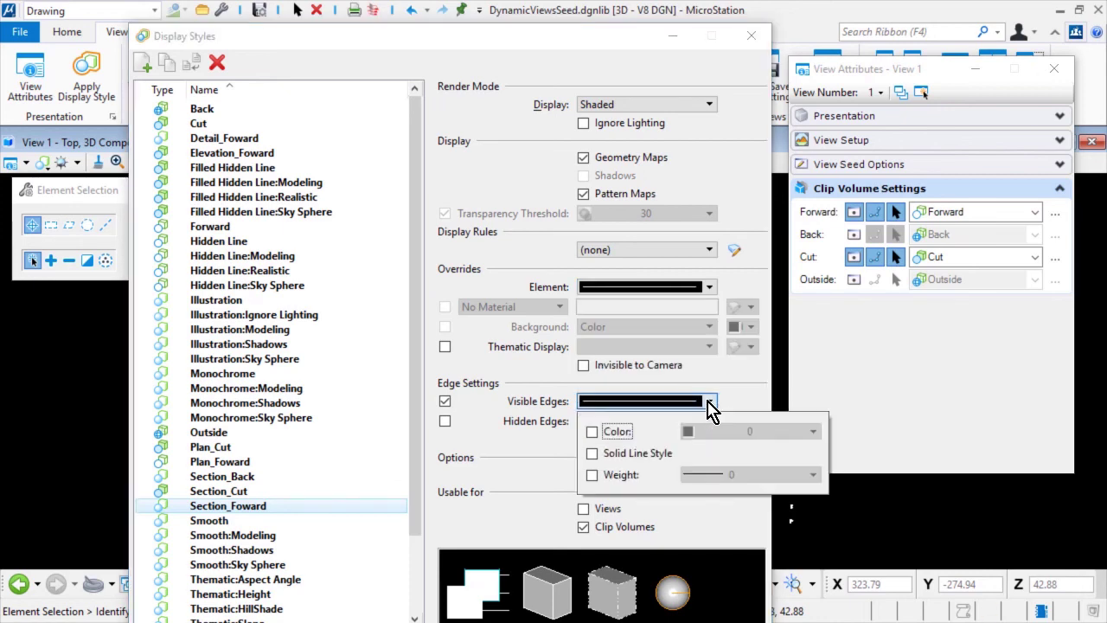
pyautogui.click(616, 432)
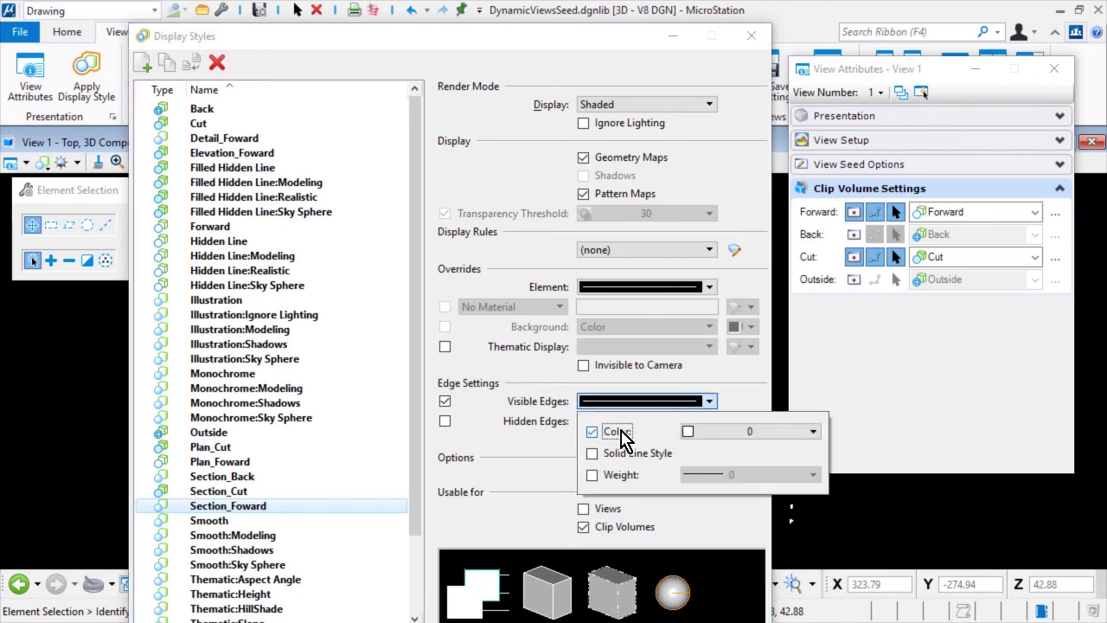
pyautogui.click(611, 455)
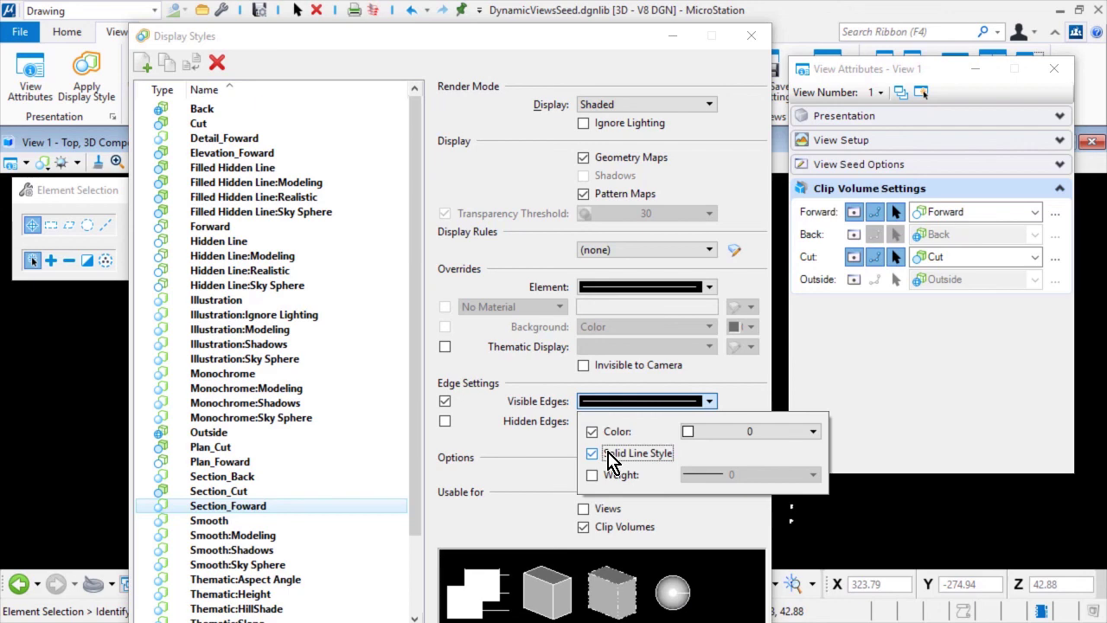